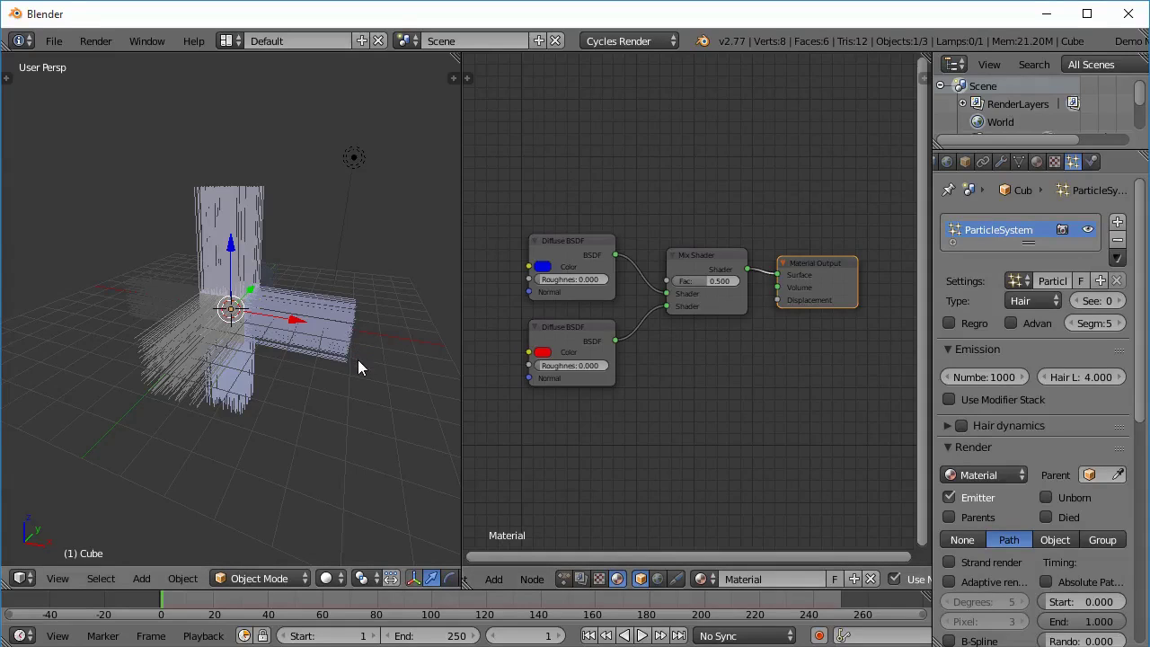
- Choose Hair as the type of the cube's particle system
middle_click_drag(365, 355, 350, 362)
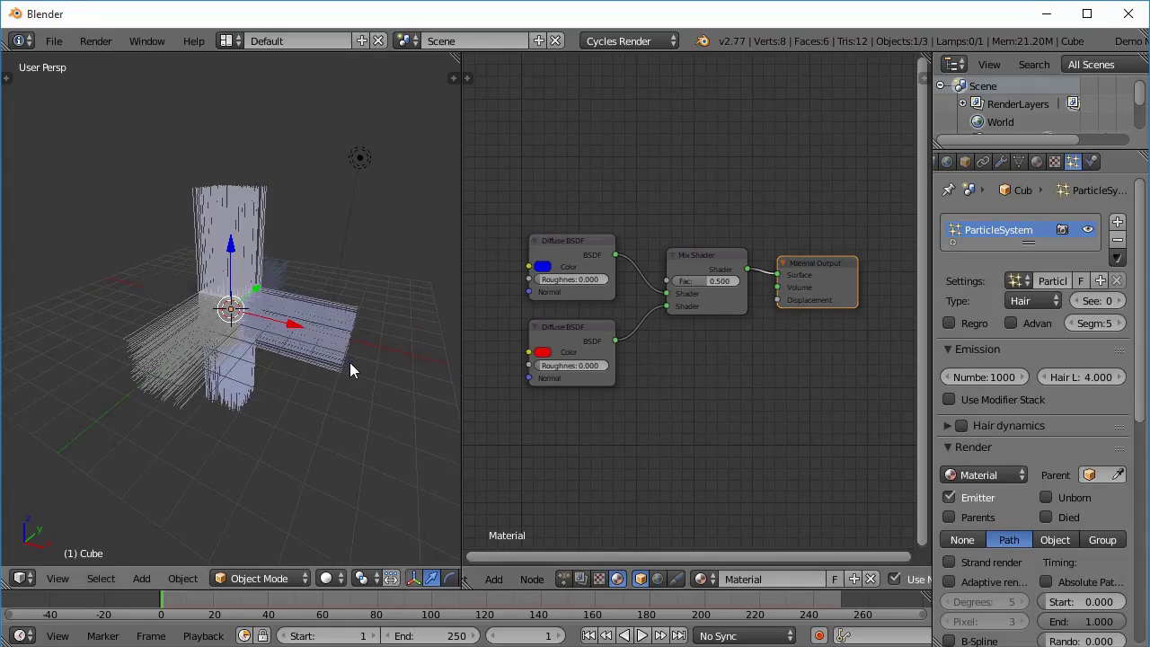
key("g")
key("Escape")
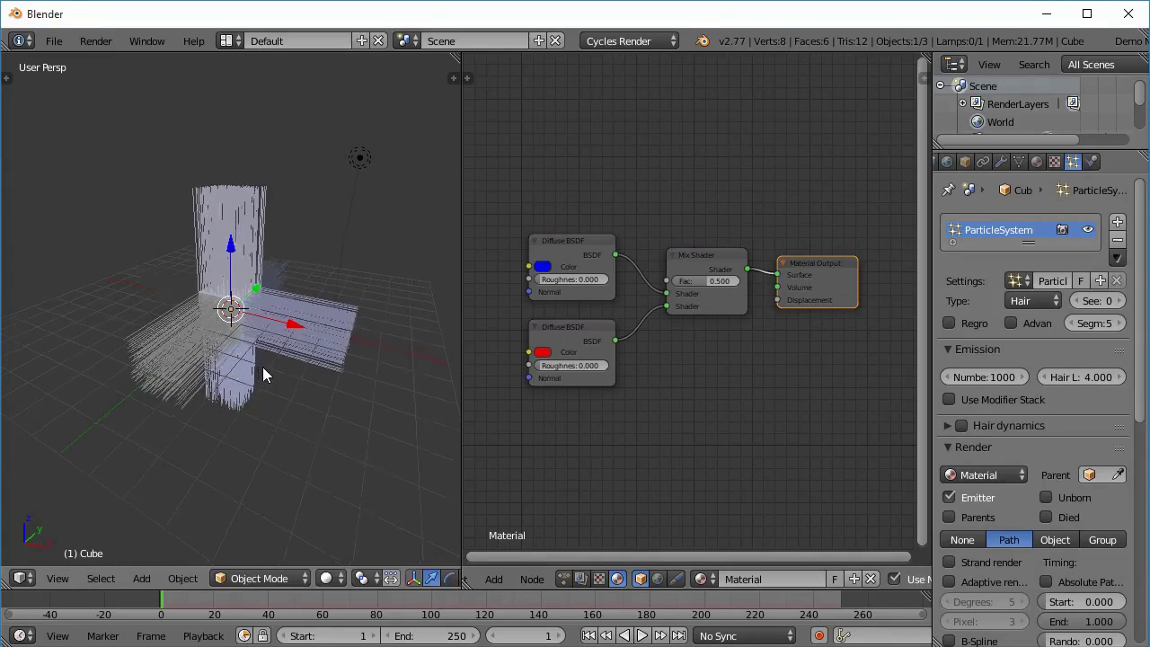
left_click(1036, 301)
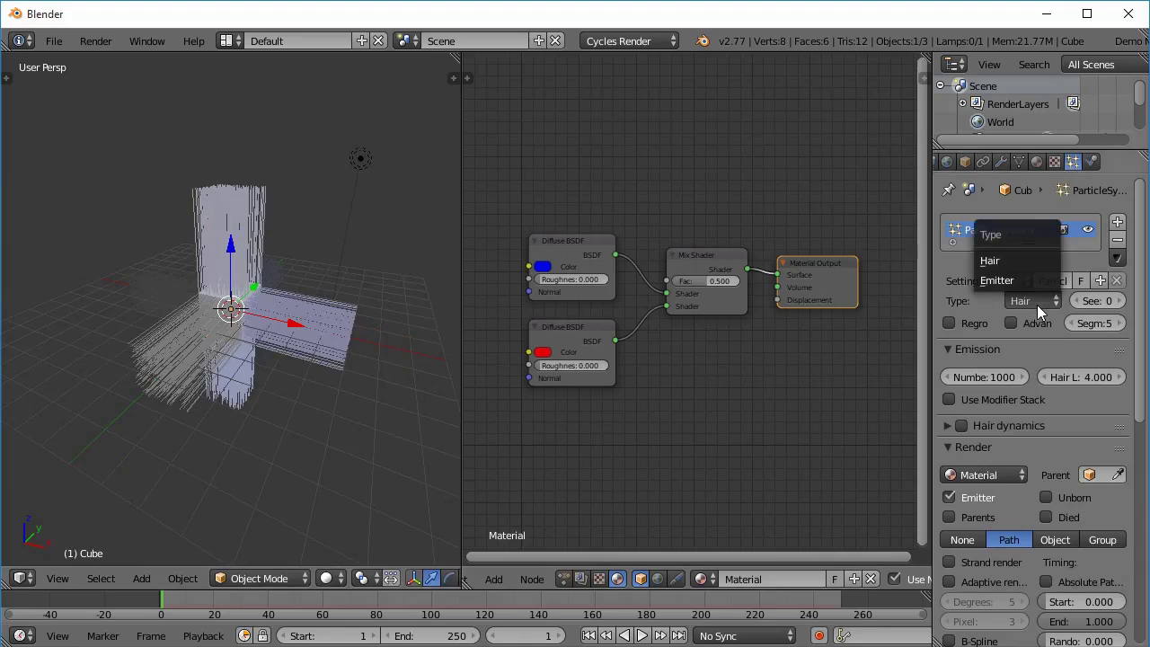
left_click(1019, 261)
- Tidy the material's node layout by moving the Mix Shader and both Diffuse BSDF nodes slightly
middle_click_drag(615, 373, 639, 361)
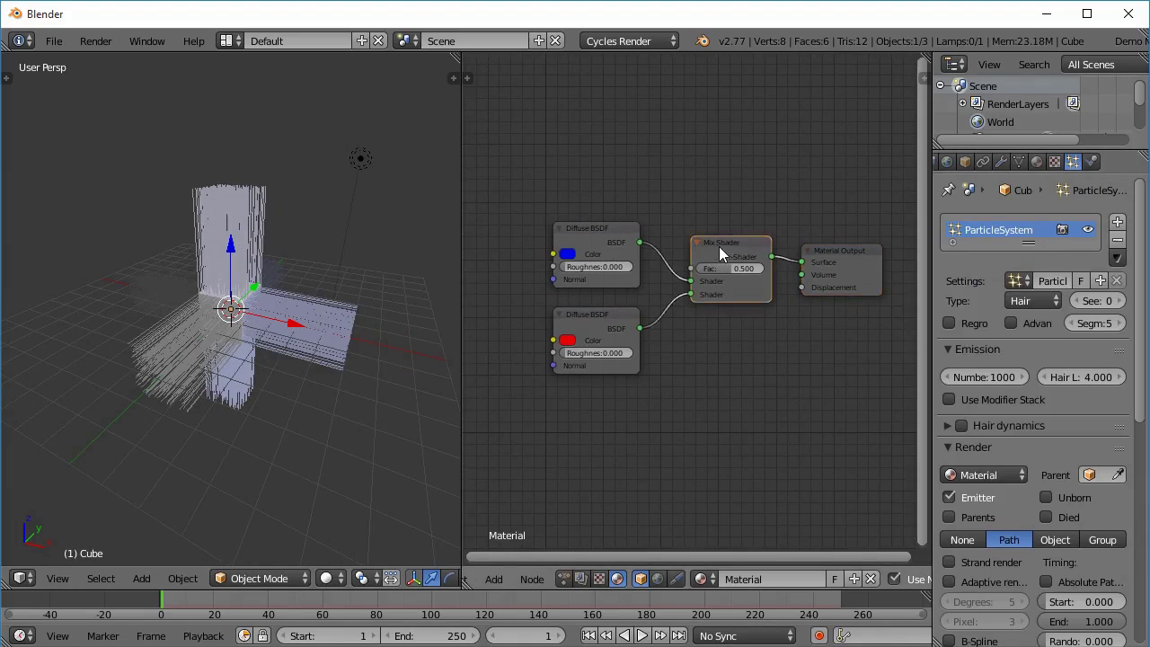
left_click_drag(719, 246, 713, 244)
mouse_move(615, 248)
left_mouse_down()
mouse_move(616, 206)
mouse_move(608, 231)
left_mouse_up()
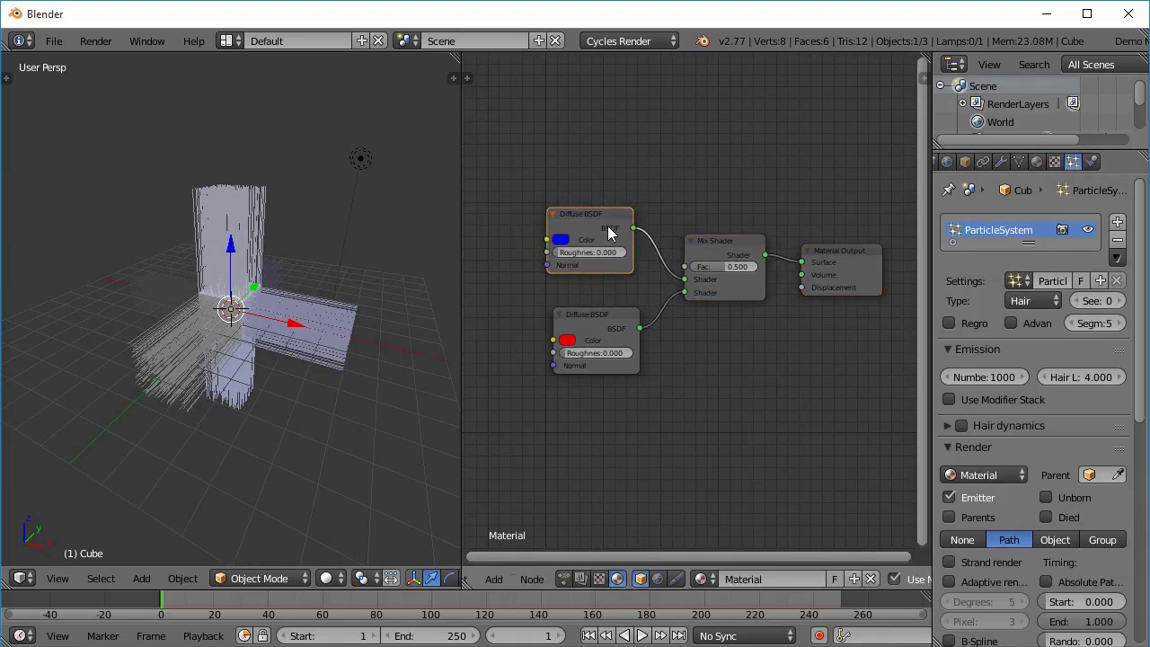
left_click_drag(619, 333, 611, 317)
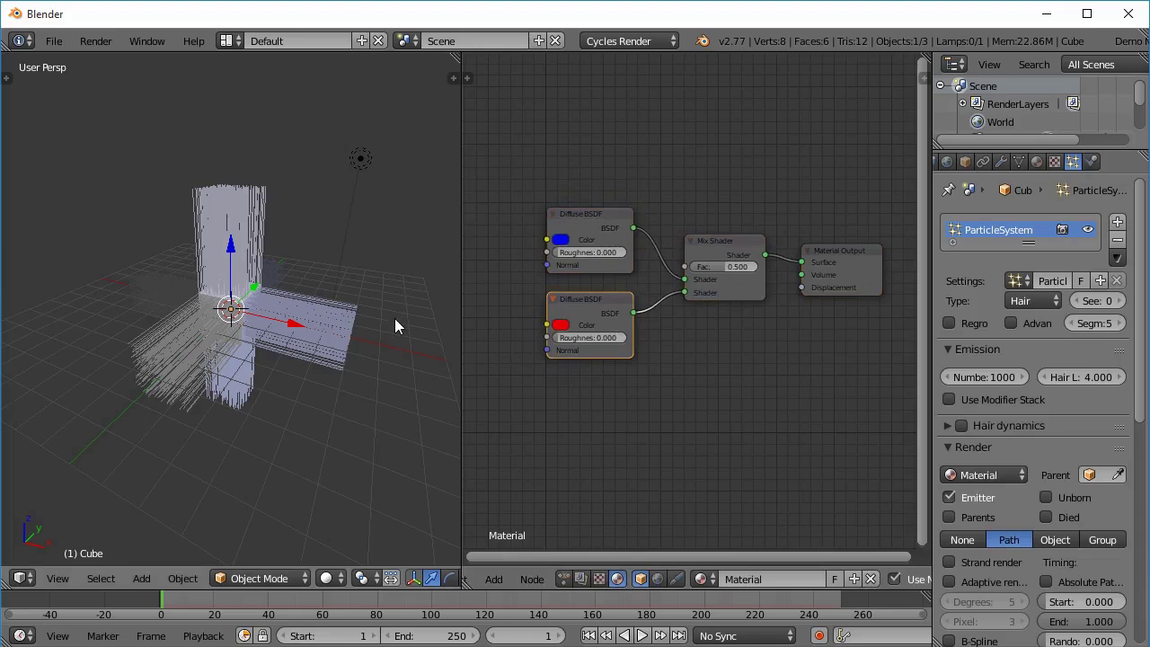
- Switch the 3D viewport to rendered shading and view the cube and its hair up close
key("shift+z")
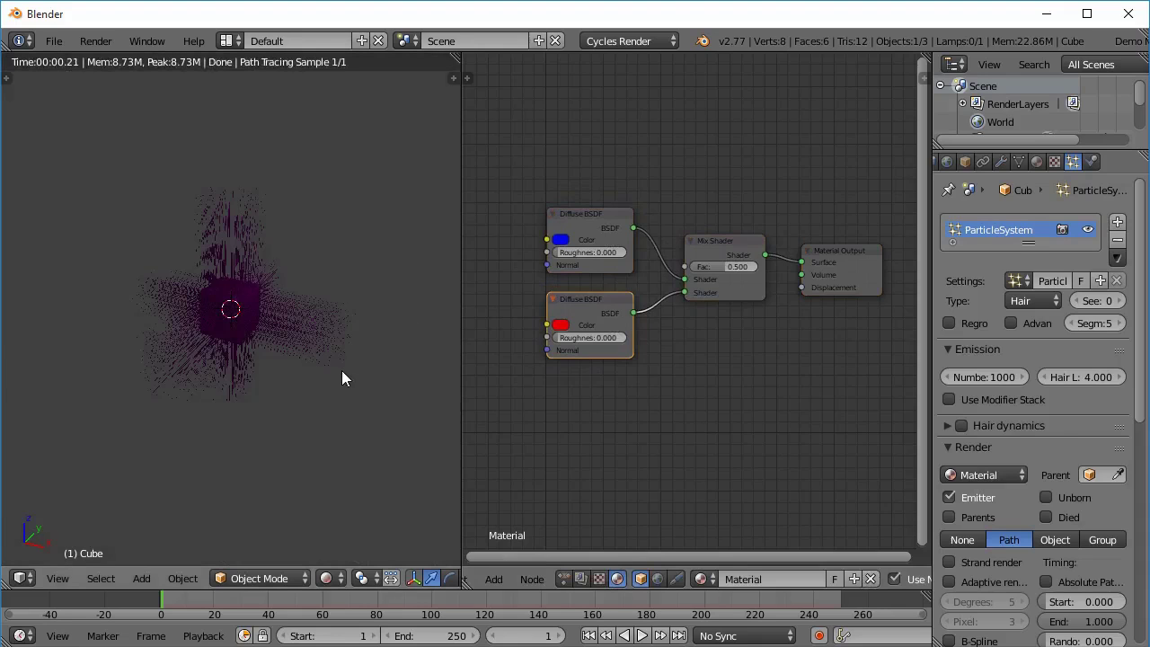
scroll(283, 423, "up", 2)
middle_click_drag(321, 336, 325, 403, "shift")
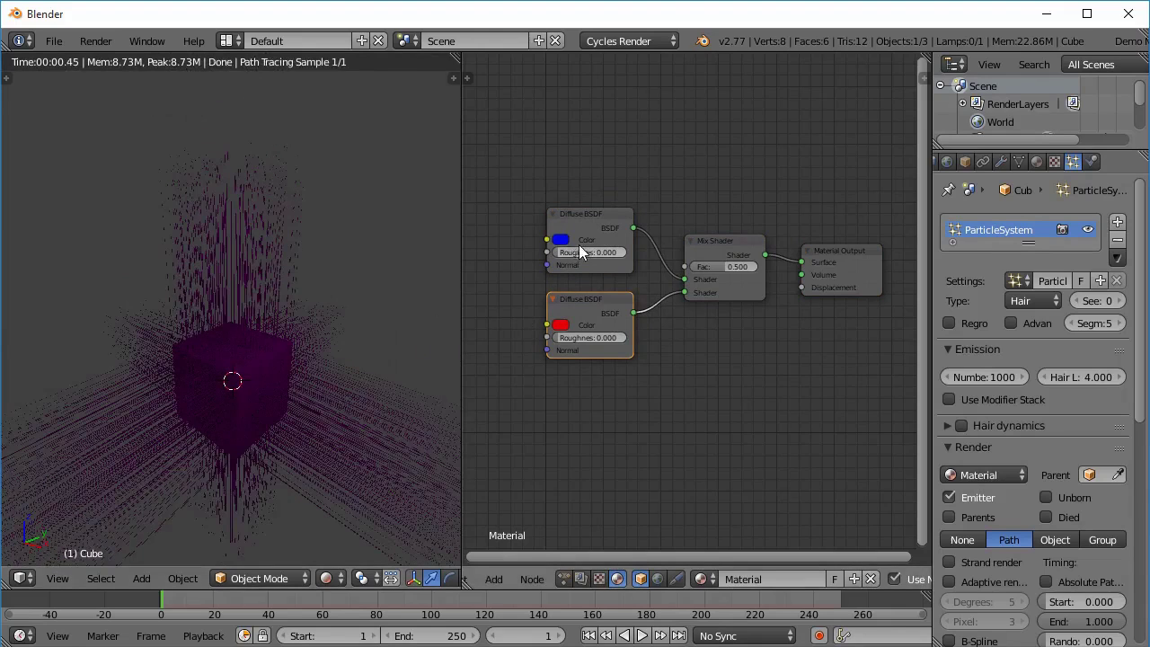
- Add a Hair Info input node to the material and place it above and before the Diffuse BSDF nodes
middle_click_drag(575, 260, 580, 332)
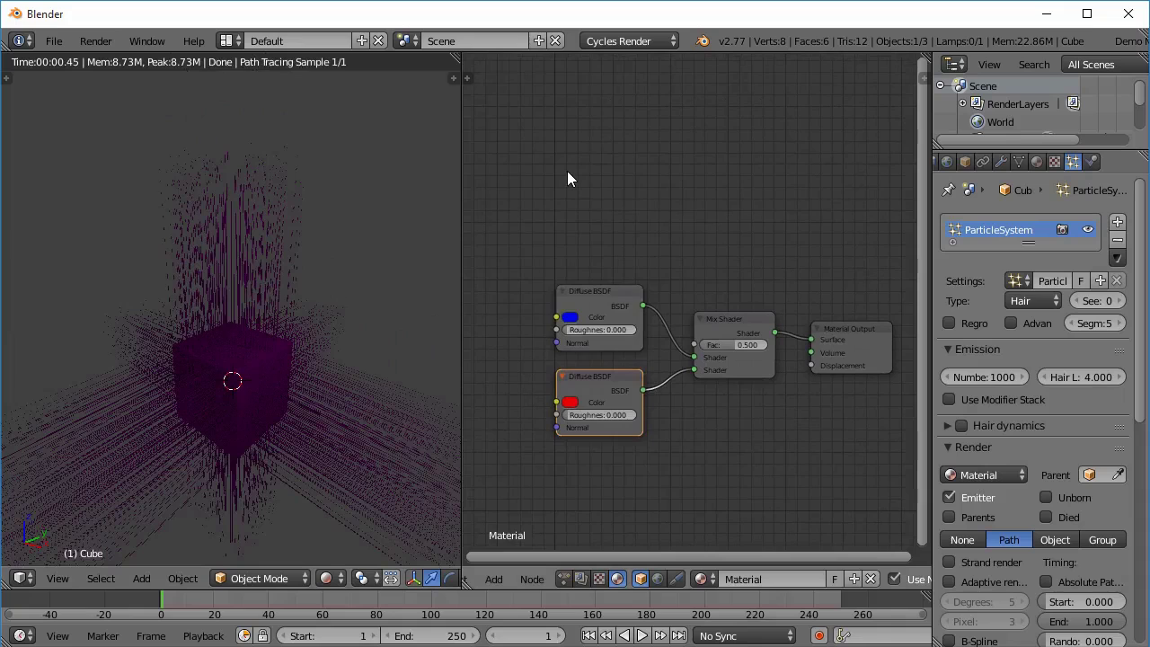
key("shift+a")
mouse_move(567, 141)
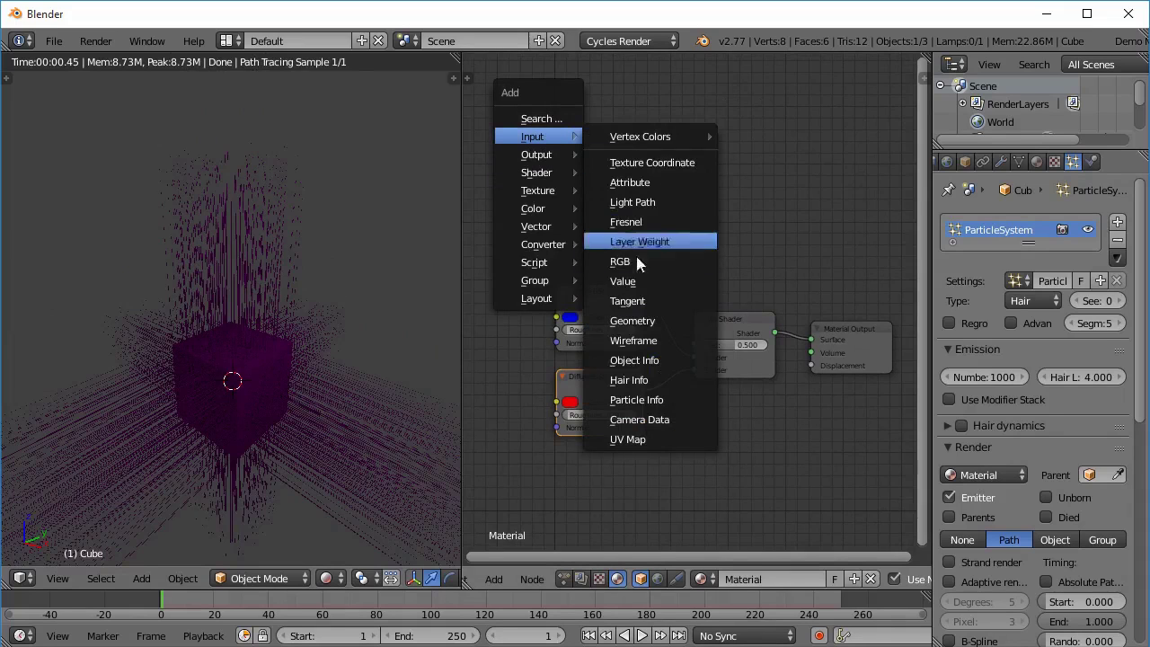
left_click(633, 380)
left_click(506, 183)
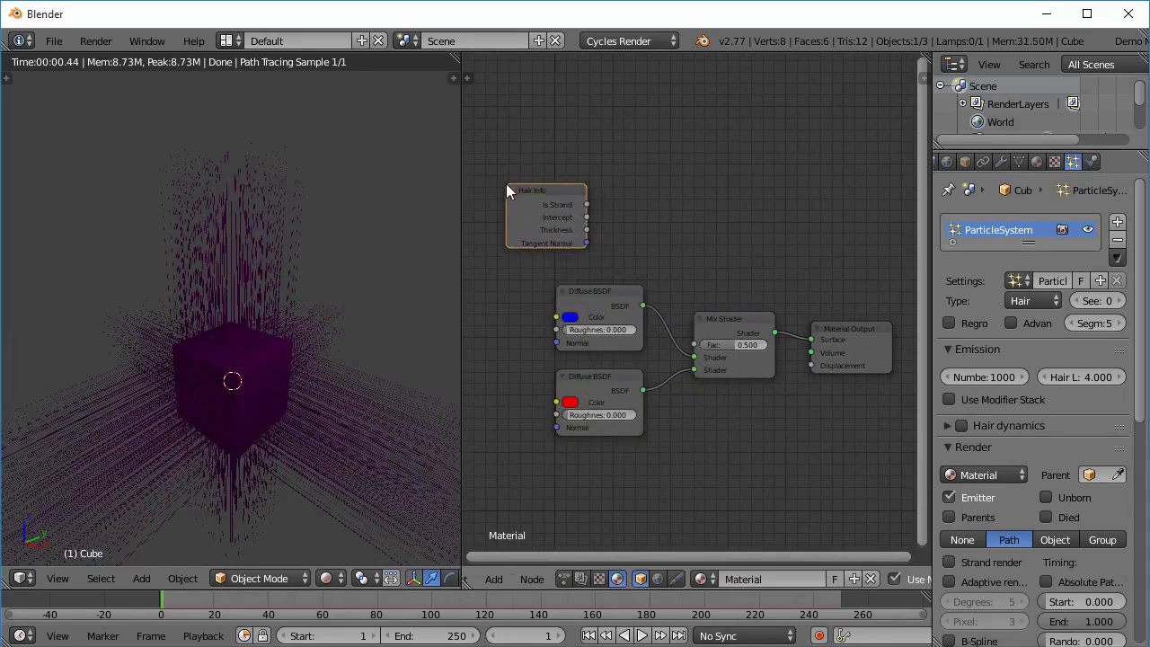
scroll(627, 306, "up", 4)
middle_click_drag(625, 305, 696, 260)
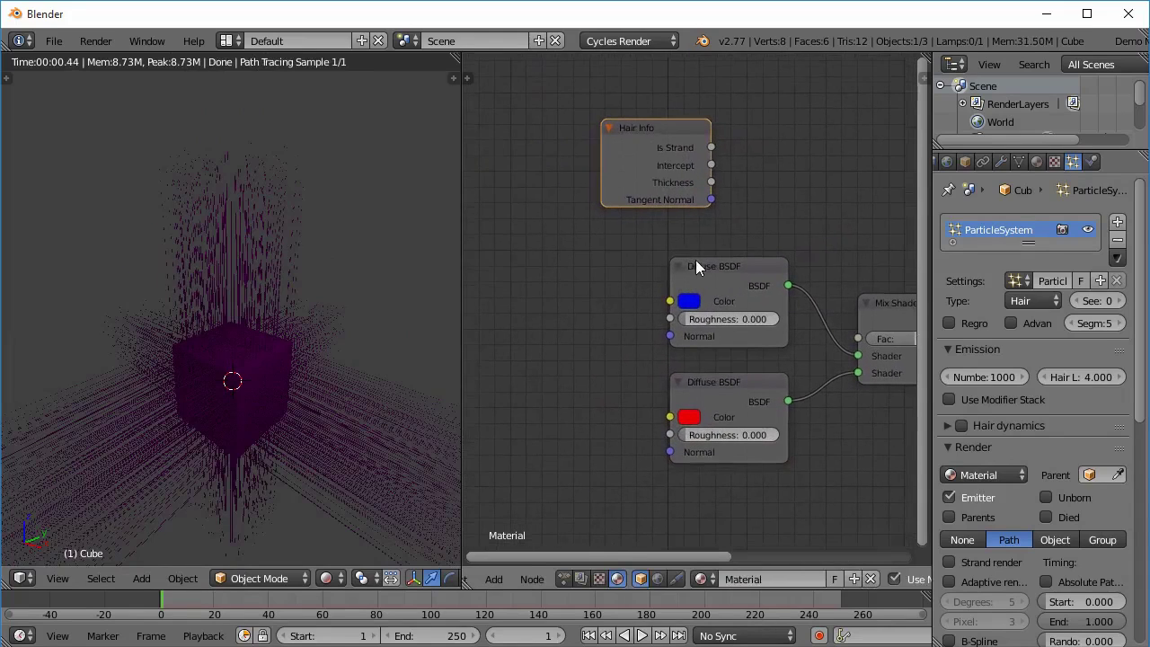
left_click_drag(666, 133, 728, 173)
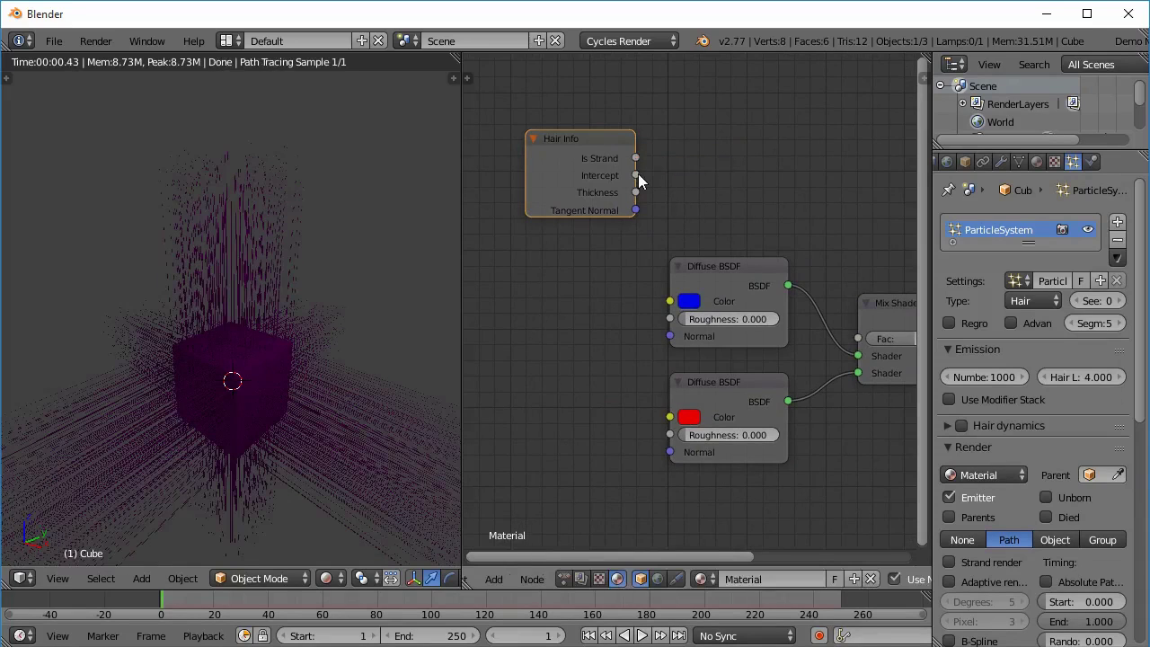
- Connect the Hair Info node's Is Strand output to the Mix Shader's Fac input and inspect the rendered cube and hair
left_click_drag(635, 175, 665, 199)
middle_click_drag(590, 270, 559, 259)
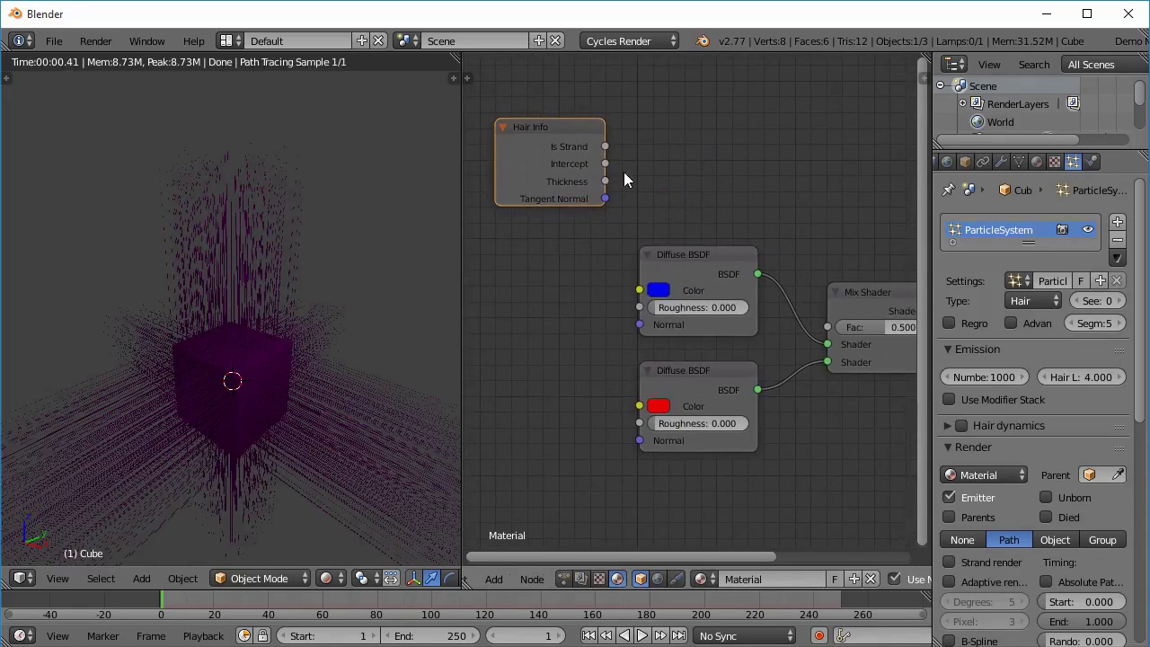
left_click_drag(574, 154, 827, 327)
middle_click_drag(850, 380, 761, 343)
middle_click_drag(322, 397, 365, 316)
middle_click_drag(624, 264, 657, 297)
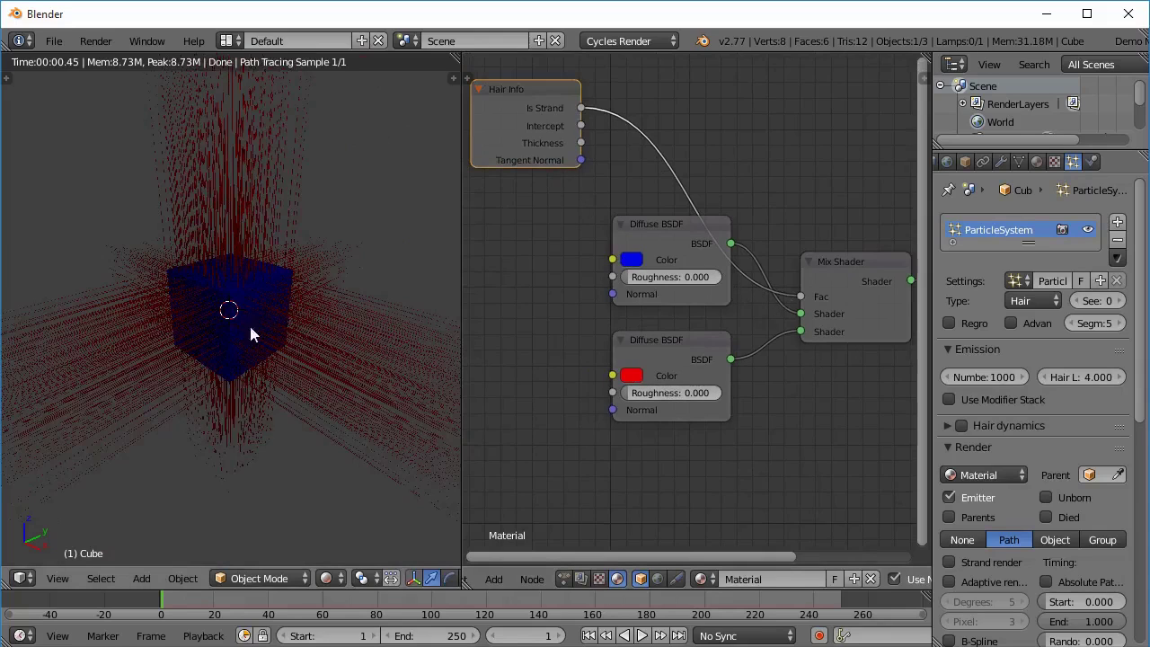
mouse_move(249, 322)
middle_mouse_down()
mouse_move(286, 354)
mouse_move(336, 356)
middle_mouse_up()
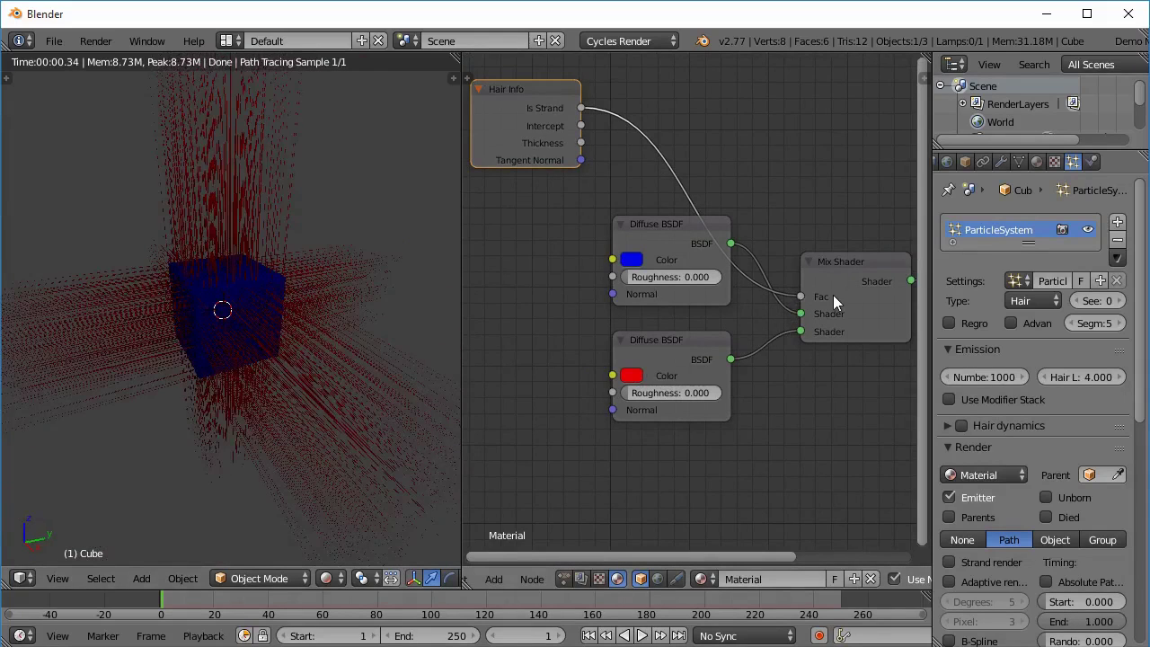
- Reposition the Mix Shader and both Diffuse BSDF nodes, and link Hair Info's Intercept output to the Mix Shader's Fac input
left_click_drag(838, 280, 828, 272)
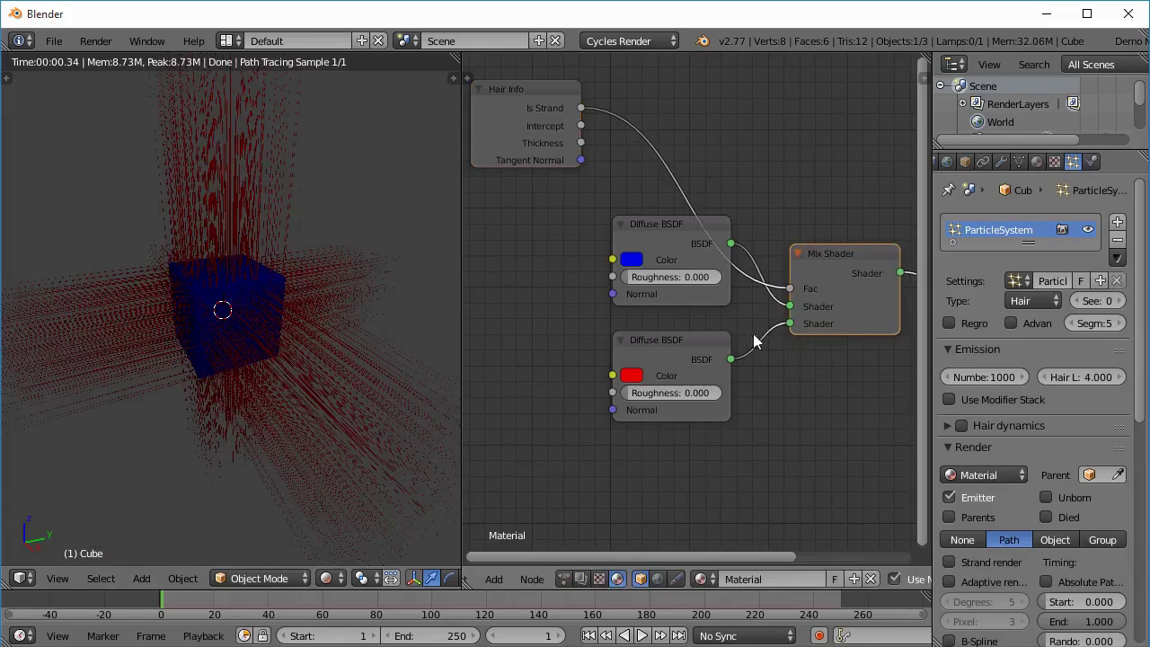
left_click_drag(675, 341, 680, 336)
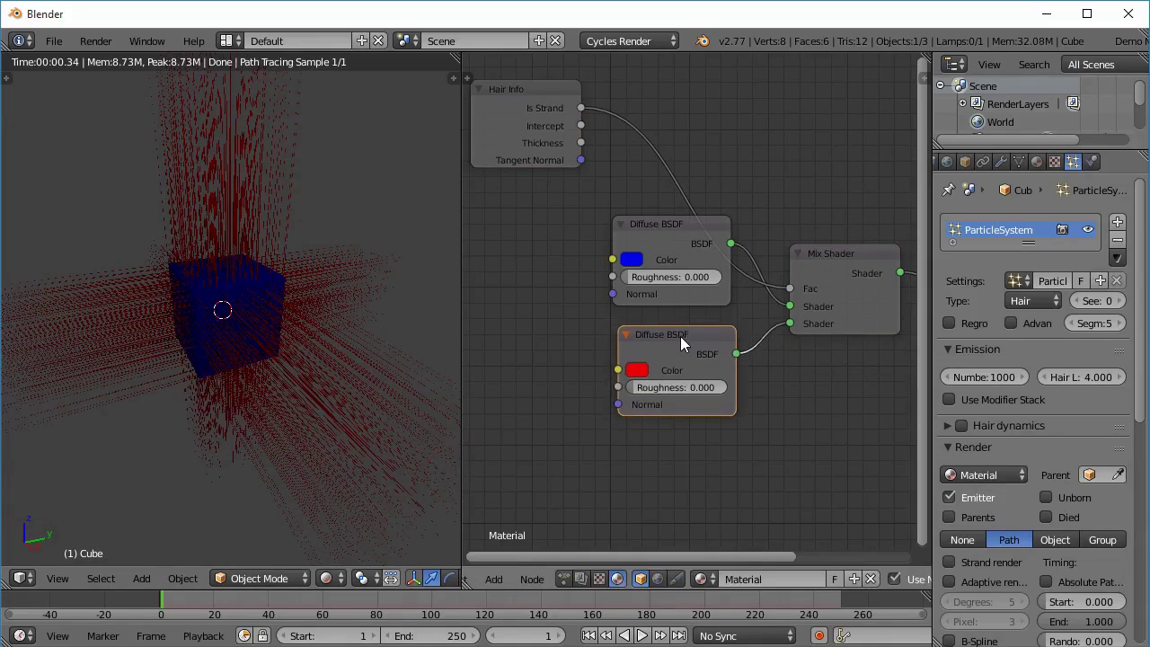
mouse_move(781, 323)
left_mouse_down()
mouse_move(778, 309)
mouse_move(788, 307)
left_mouse_up()
left_click_drag(672, 244, 654, 250)
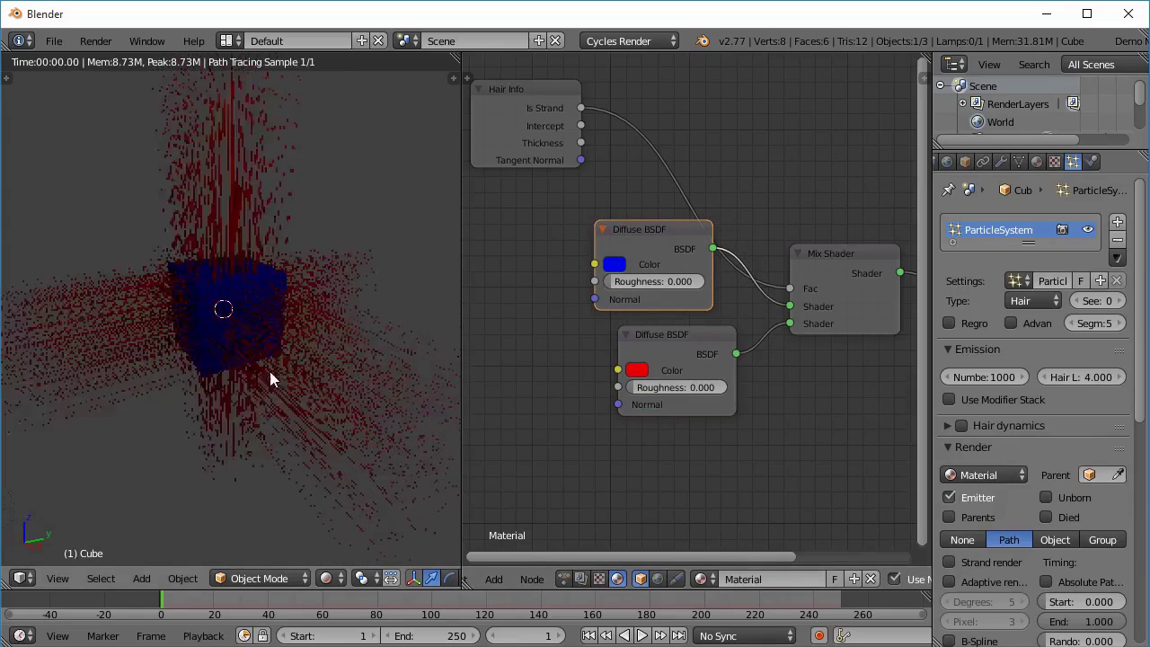
left_click_drag(581, 126, 789, 290)
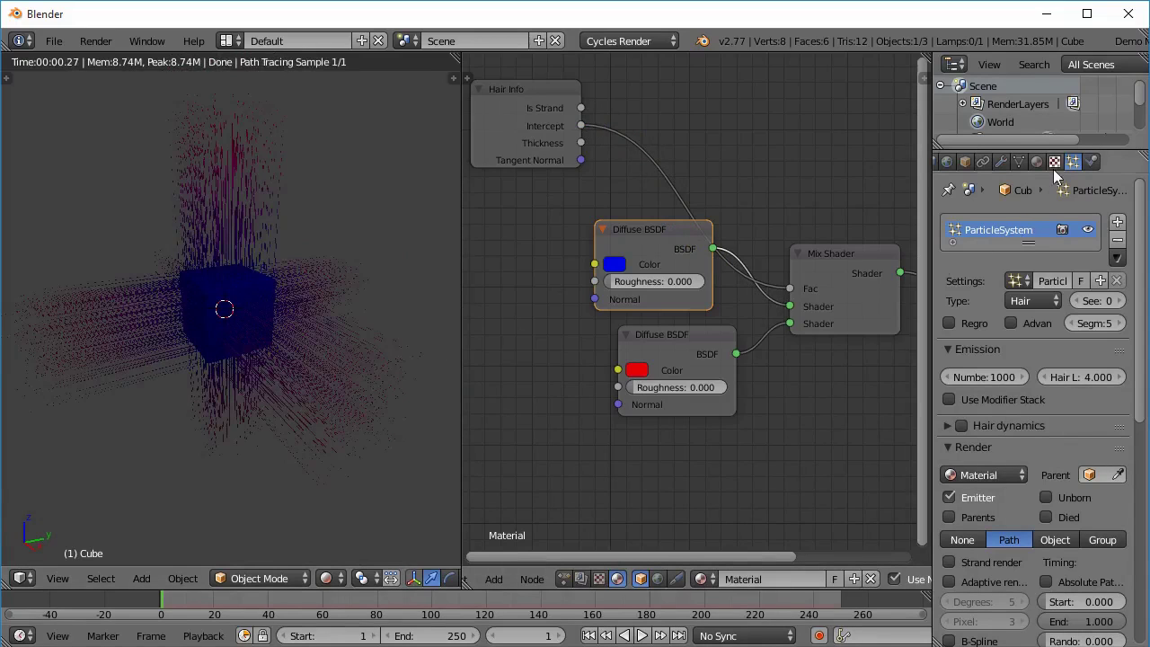
- Disable Close tip in the Cycles hair settings and set both the root and tip thickness to 10
scroll(1035, 504, "down", 12)
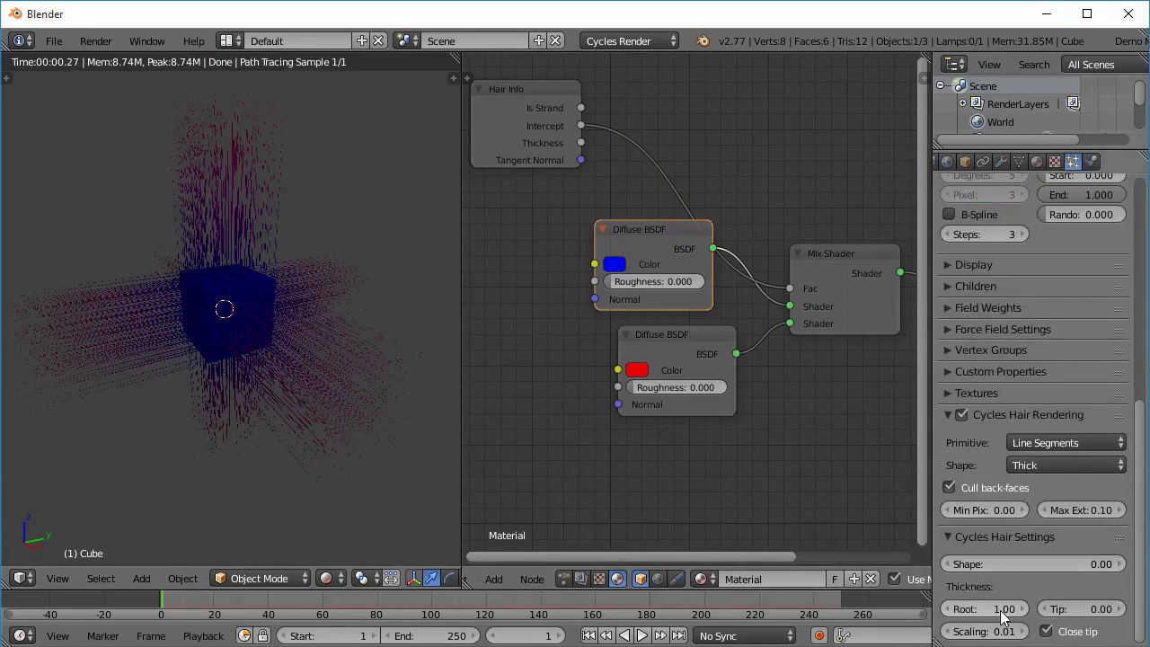
left_click(1045, 631)
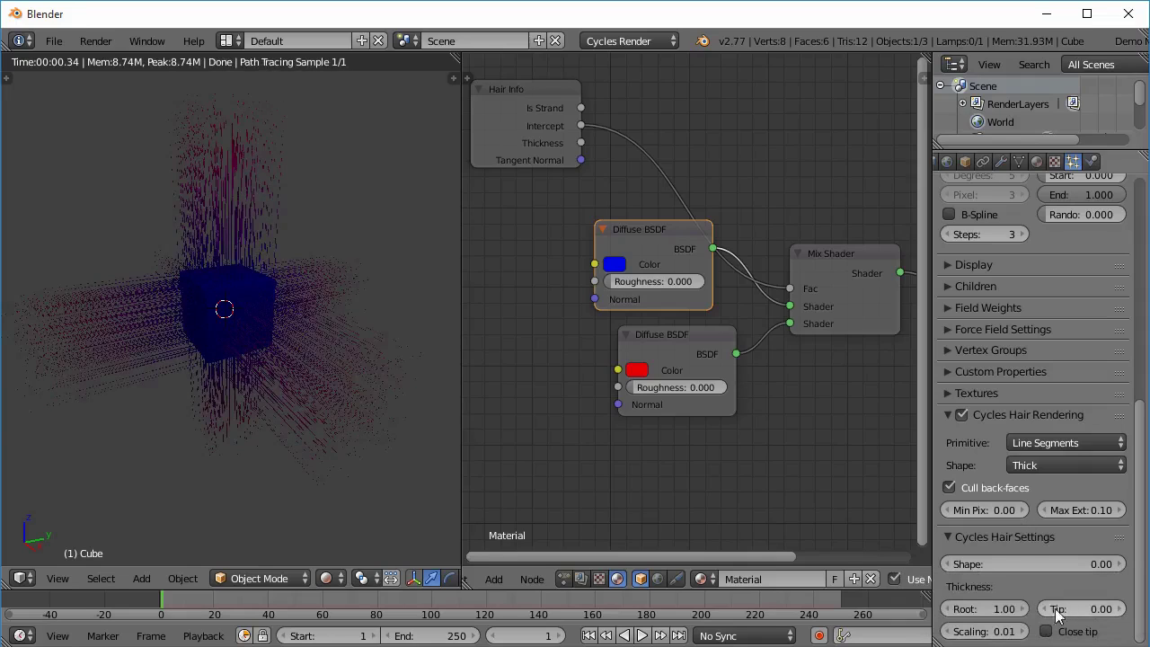
left_click(995, 611)
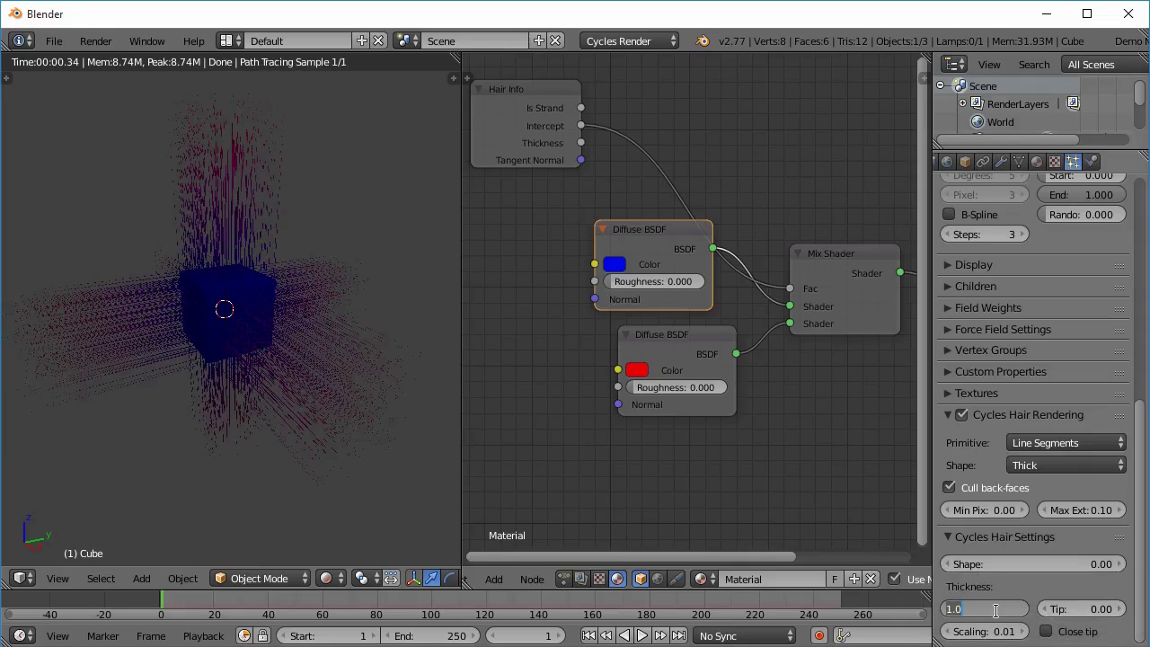
type("10")
key("Return")
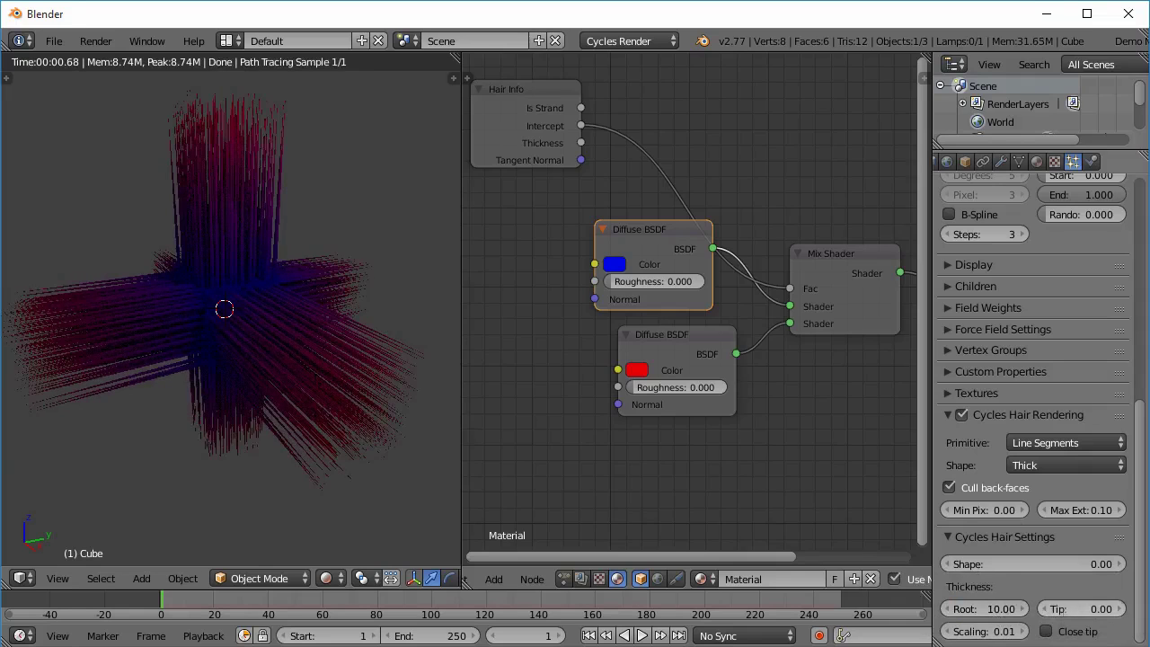
left_click(1066, 609)
type("10")
key("Return")
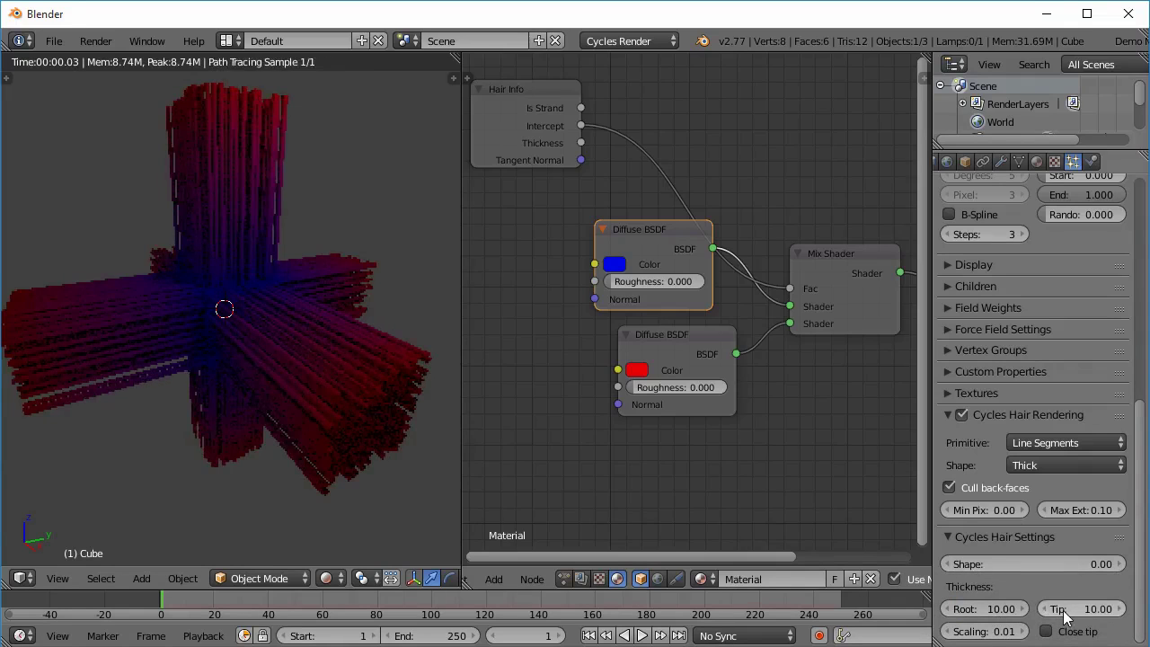
- Examine the root-to-tip color blend from several angles, including the front, and move the Hair Info node closer to the shader nodes
middle_click_drag(233, 395, 277, 413)
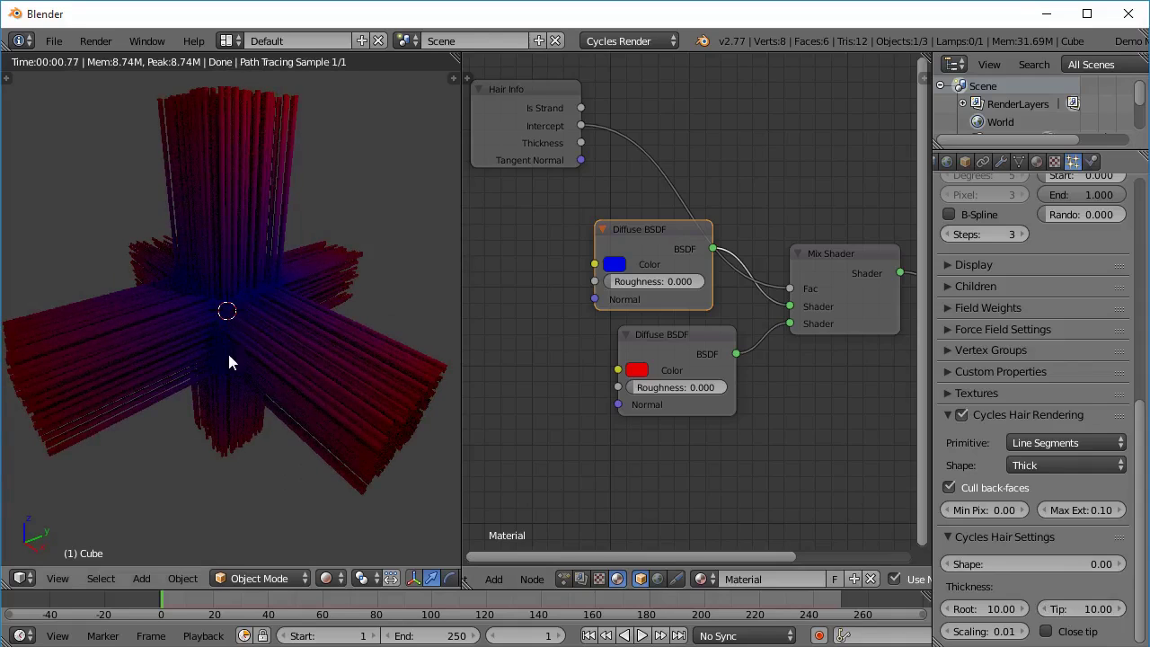
middle_click_drag(229, 362, 254, 367)
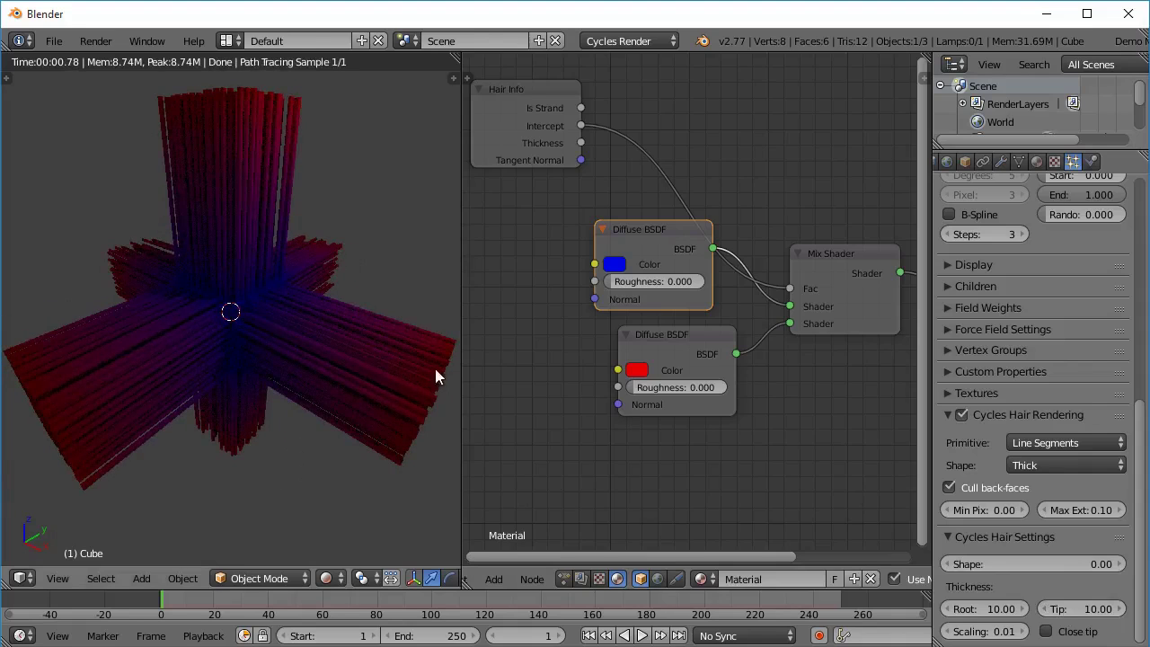
middle_click_drag(436, 369, 227, 331)
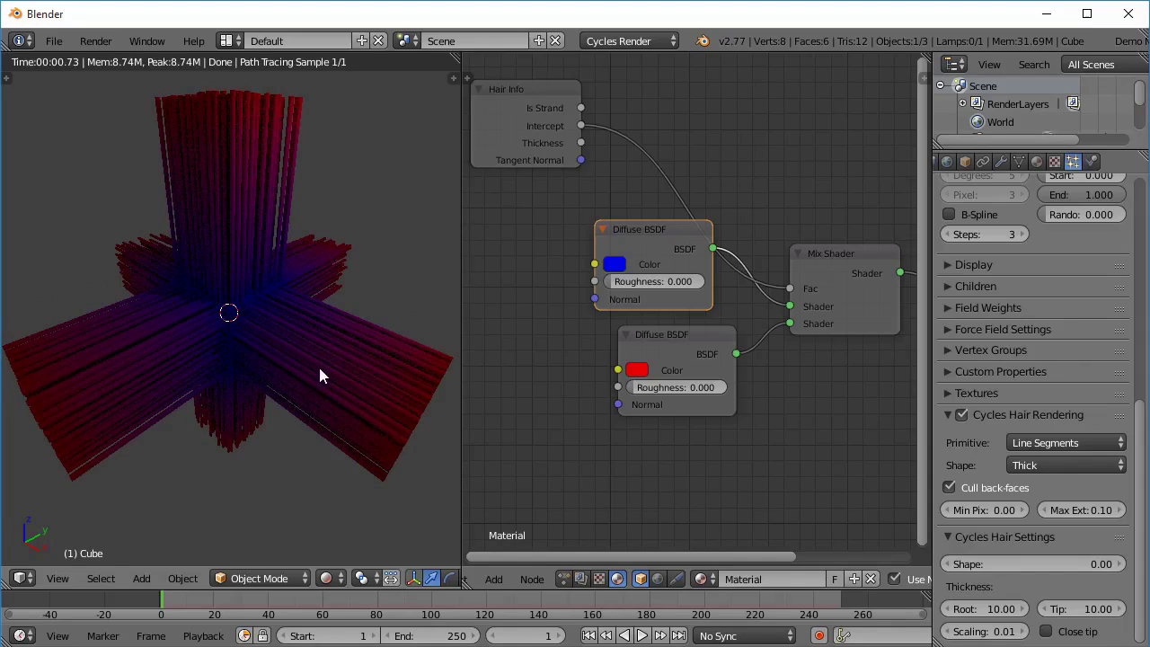
middle_click_drag(401, 439, 341, 408)
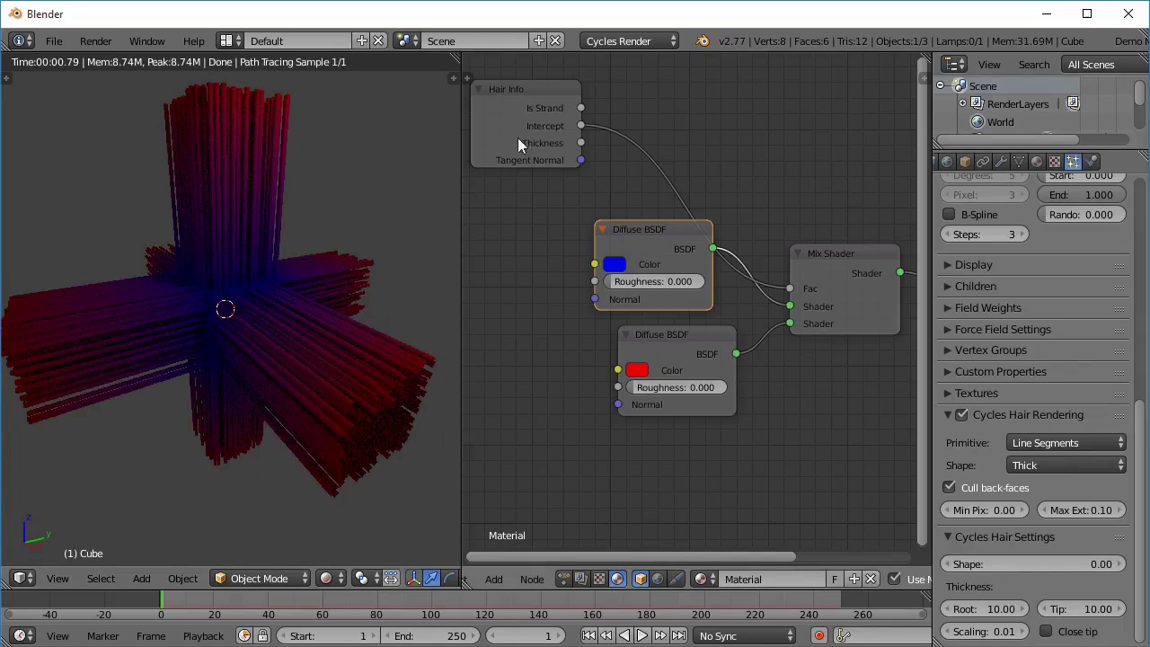
left_click_drag(511, 111, 533, 147)
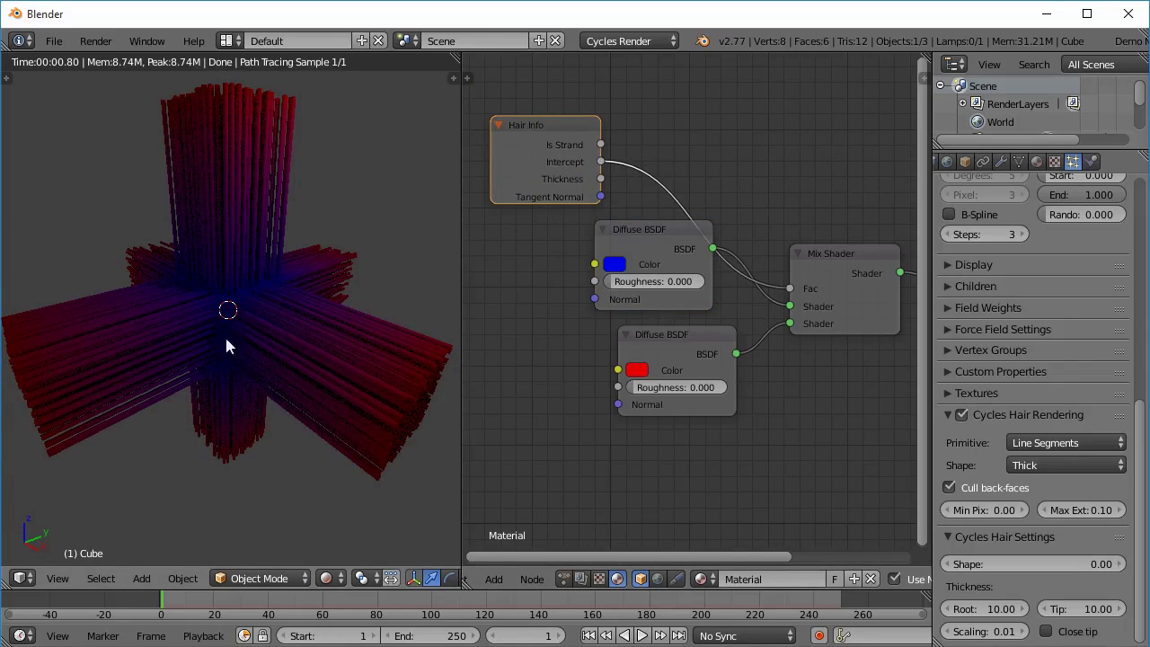
middle_click_drag(351, 421, 419, 359)
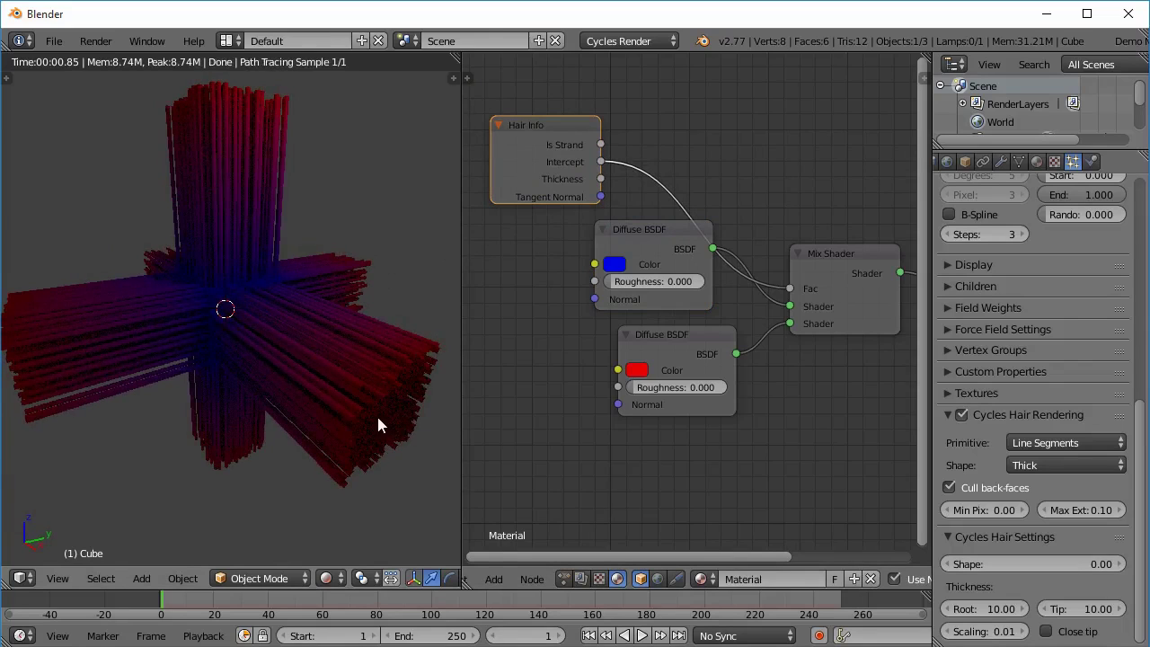
middle_click_drag(198, 408, 311, 459)
key("KP_1")
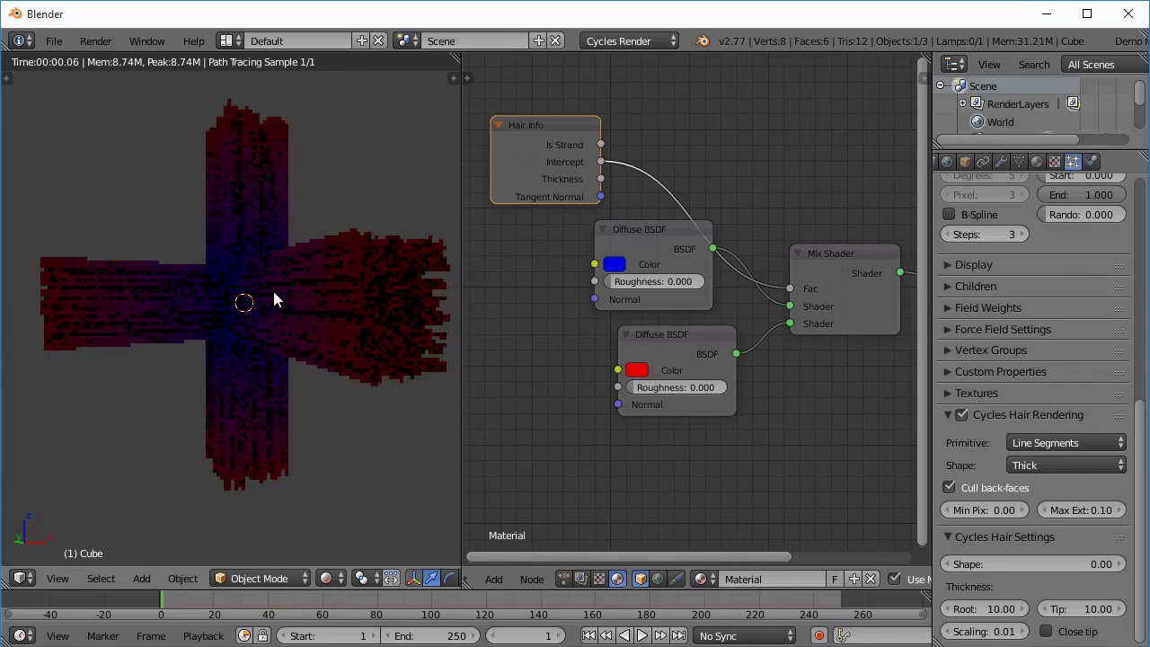
middle_click_drag(275, 298, 275, 432)
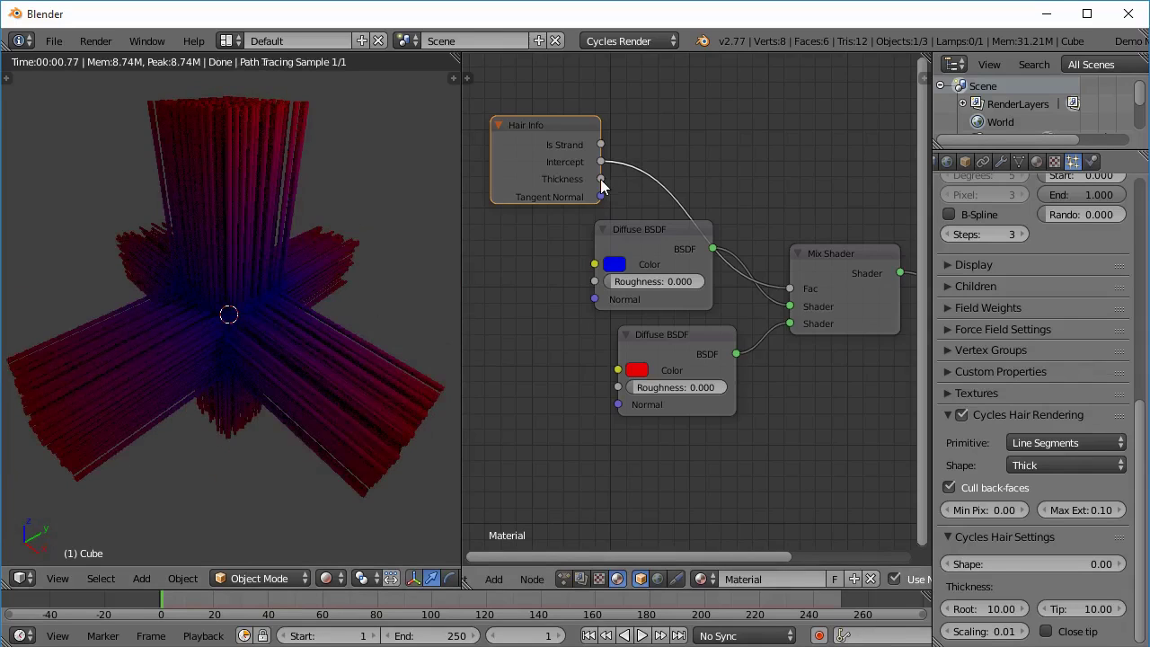
- Connect the Hair Info node's Thickness output to the Mix Shader's Fac input and inspect the hair in the rendered view
left_click_drag(600, 179, 789, 288)
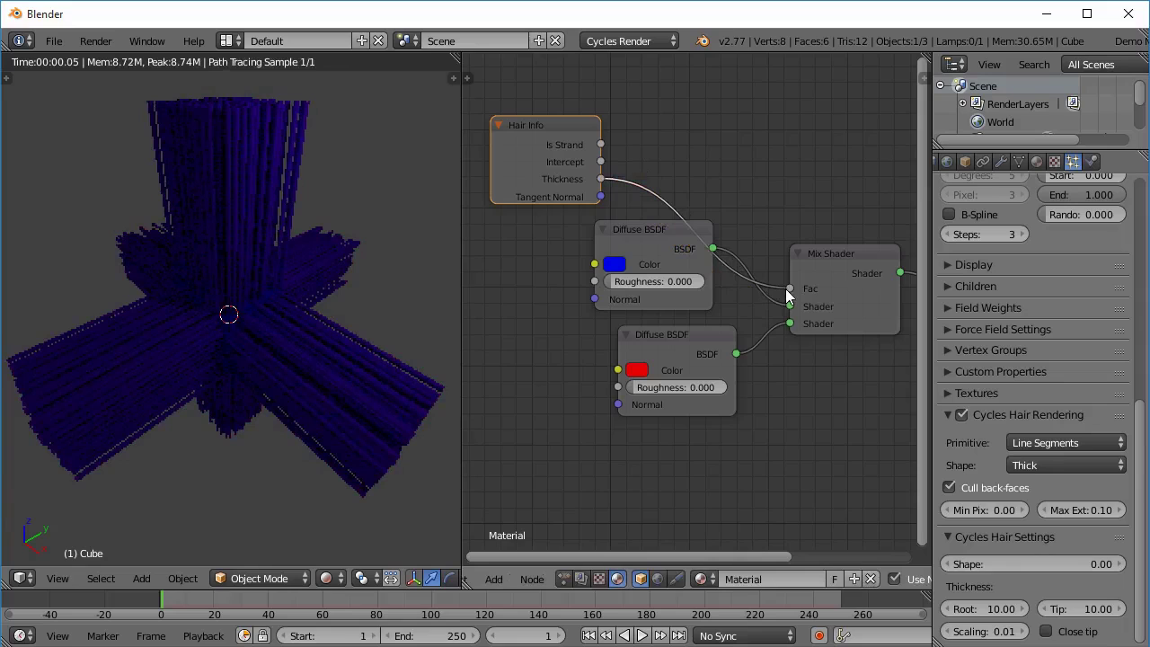
middle_click_drag(377, 395, 297, 399)
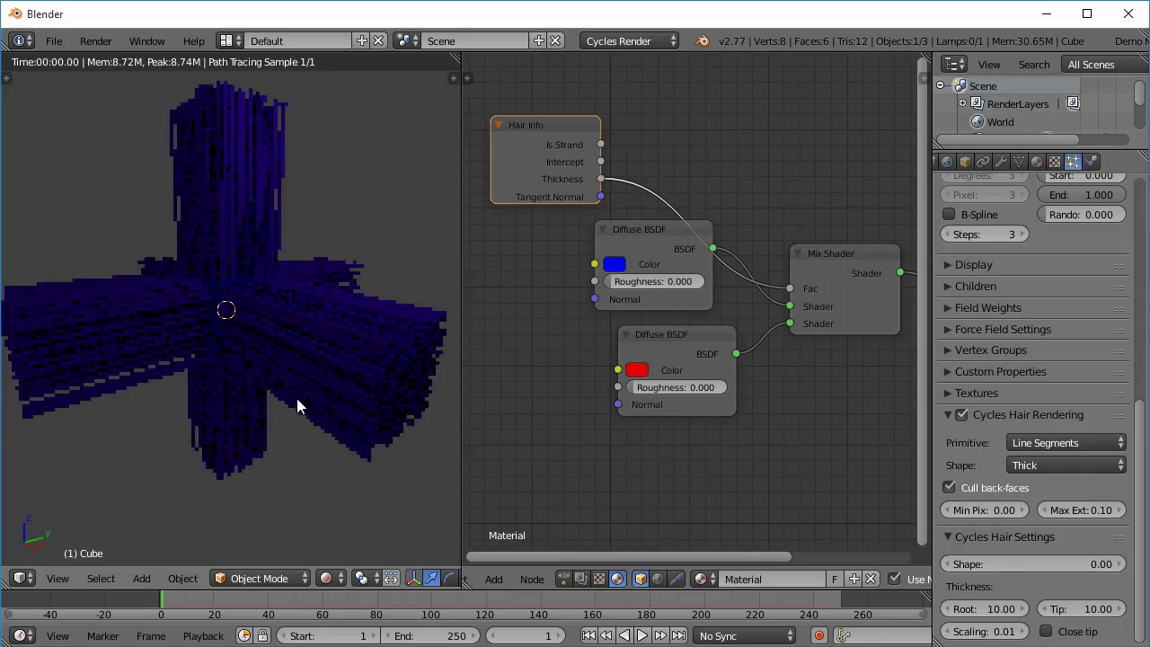
- Reposition the Hair Info node so it sits just above and beside the blue Diffuse BSDF node
left_click_drag(552, 161, 558, 131)
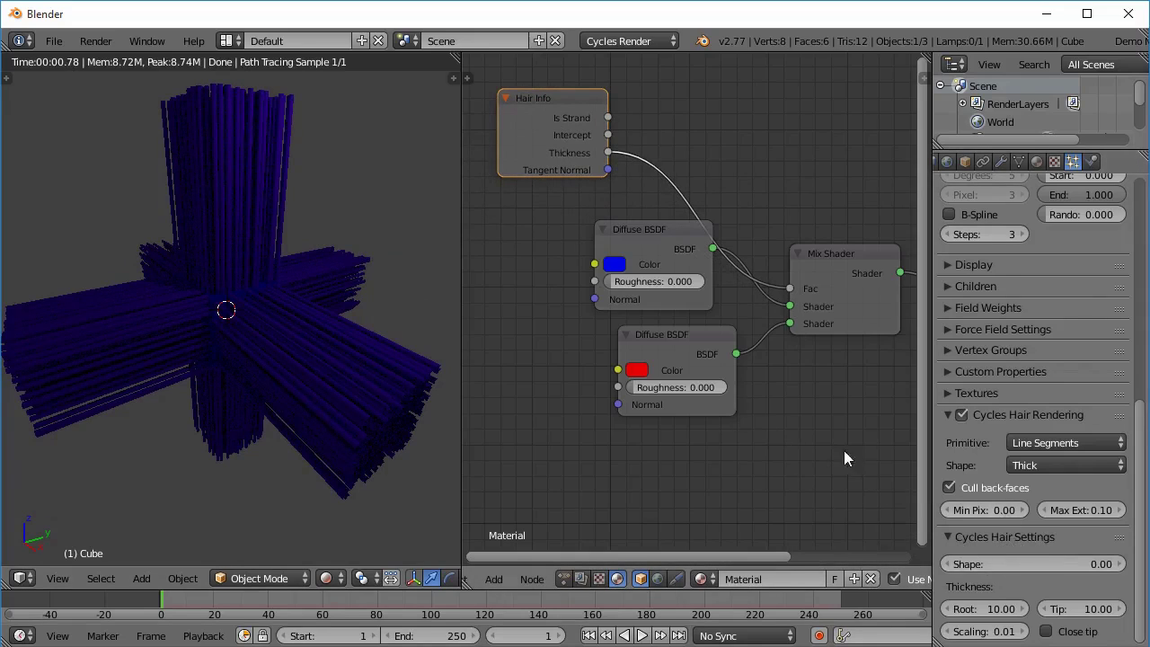
middle_click_drag(659, 411, 583, 463)
middle_click_drag(722, 429, 806, 389)
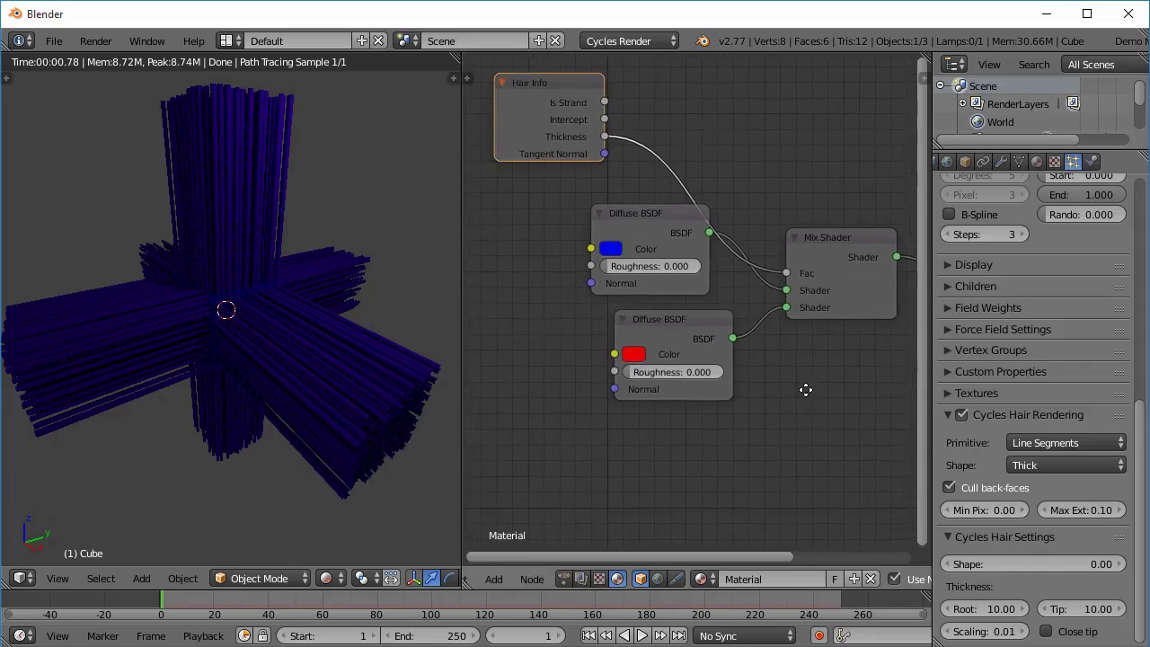
left_click_drag(560, 102, 572, 122)
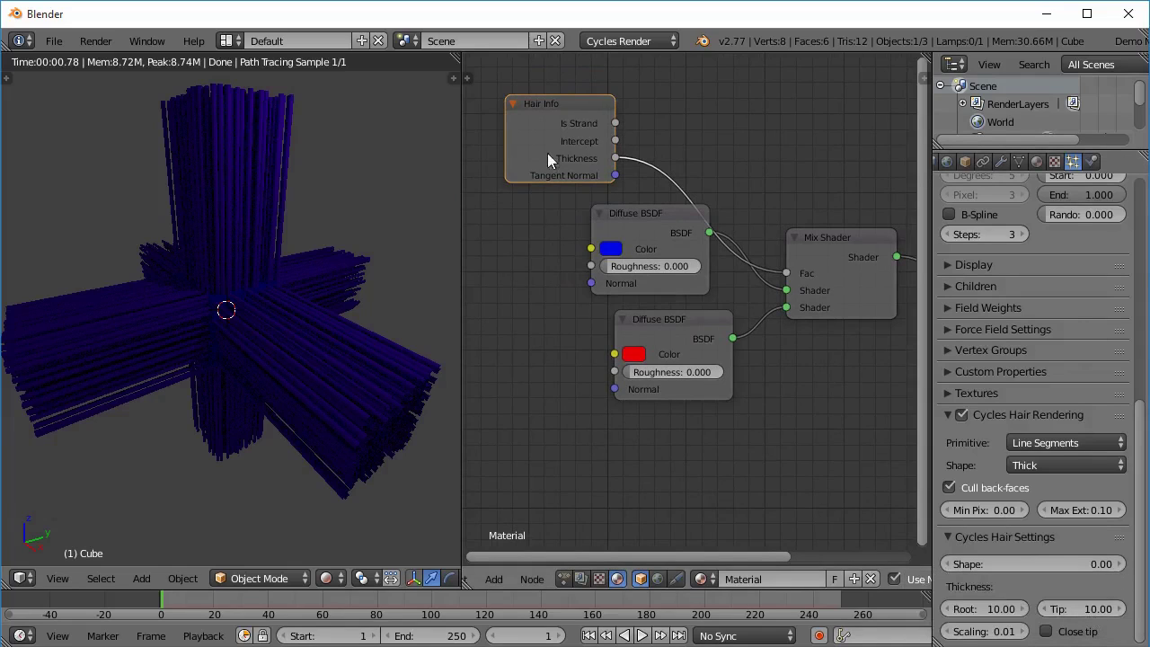
mouse_move(547, 153)
left_mouse_down()
mouse_move(539, 185)
mouse_move(554, 147)
left_mouse_up()
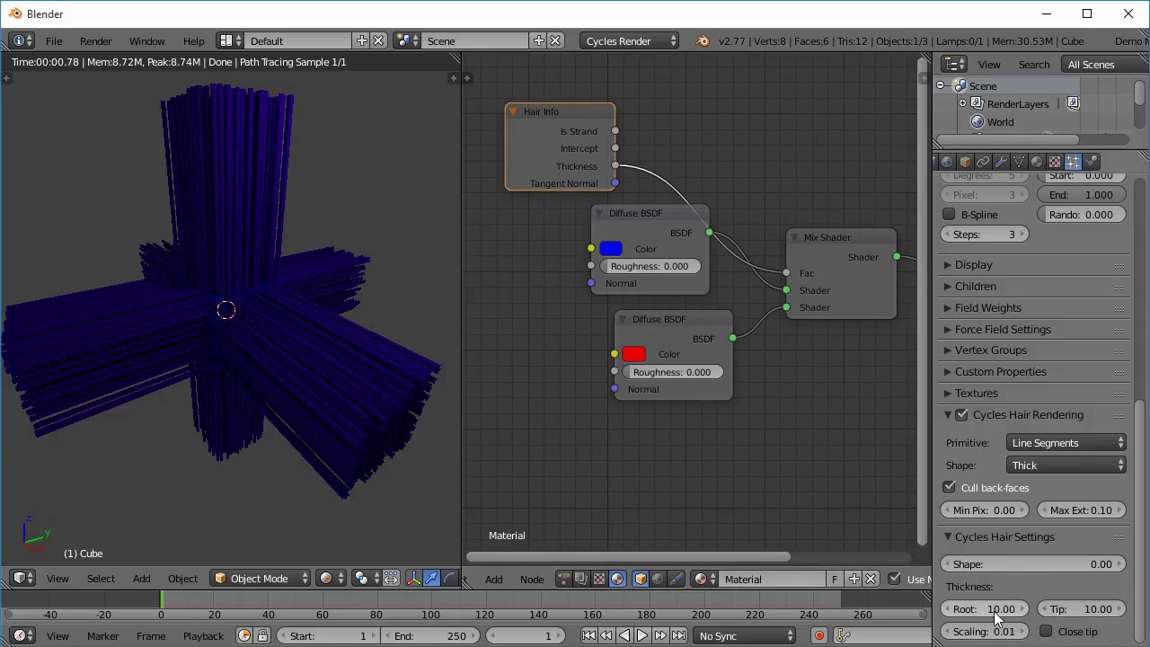
left_click_drag(534, 146, 515, 163)
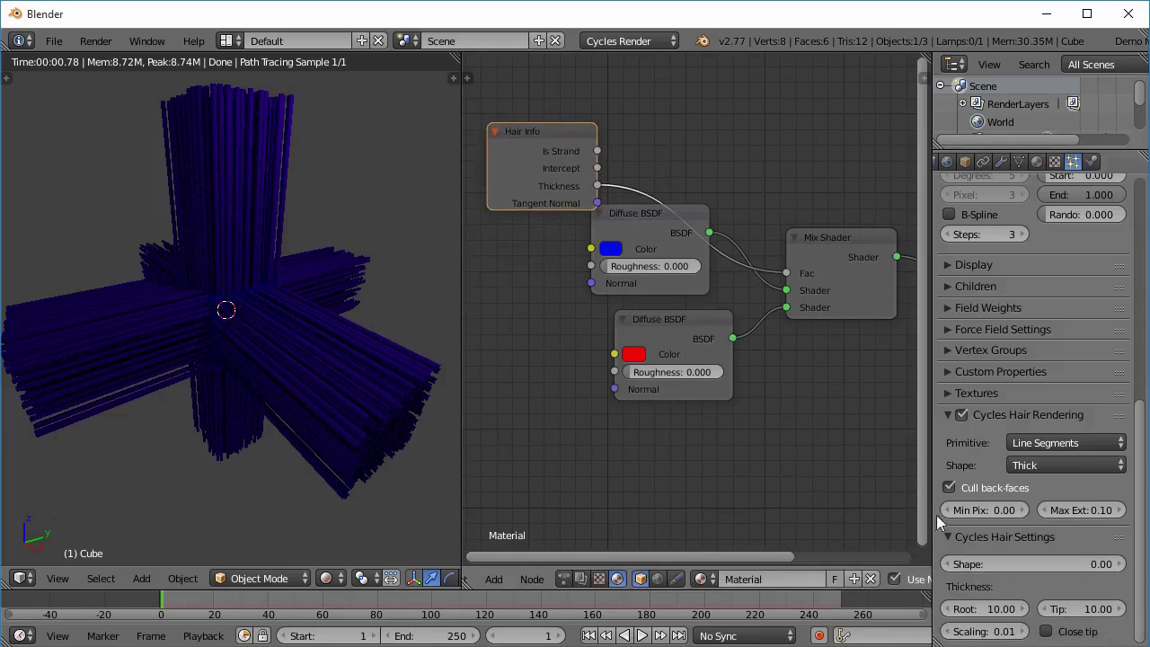
- Set the hair's root thickness to 100, inspect the color blend from different angles, and slightly shift the Hair Info node
left_click(990, 609)
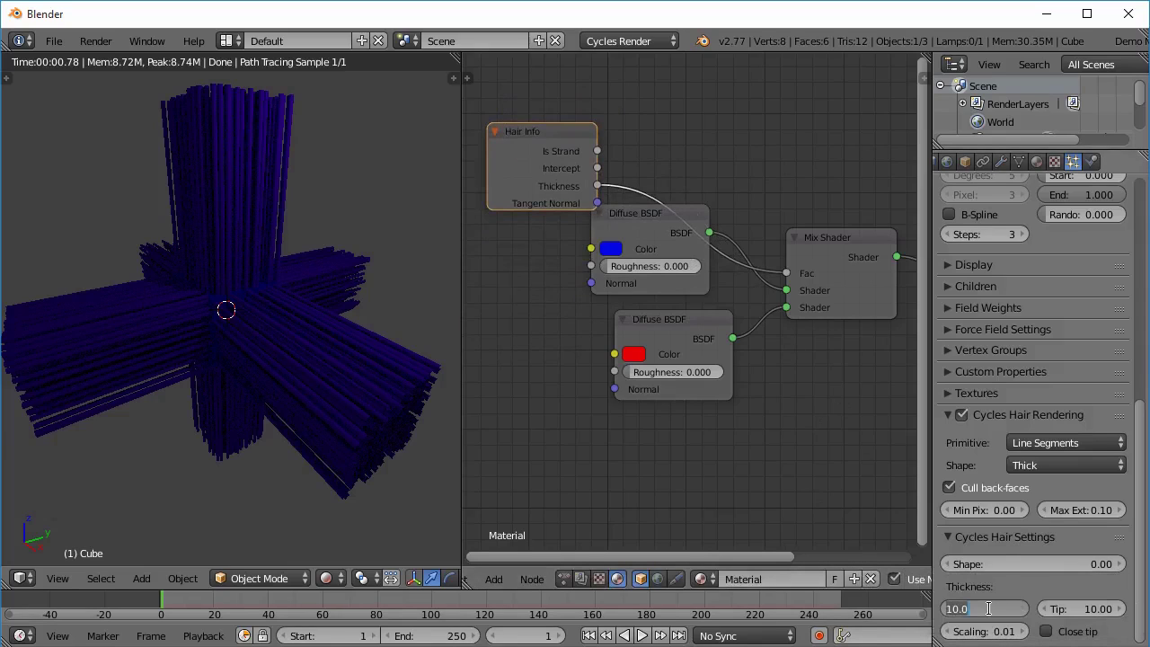
type("1")
key("Return")
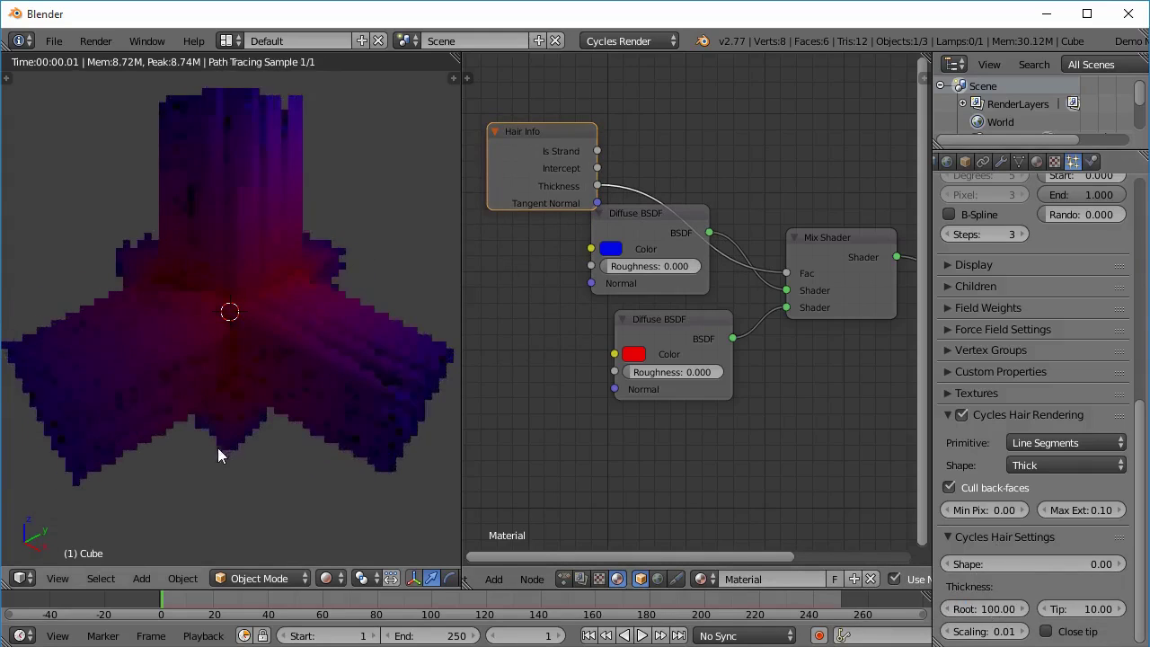
mouse_move(277, 369)
middle_mouse_down()
mouse_move(298, 280)
mouse_move(267, 357)
middle_mouse_up()
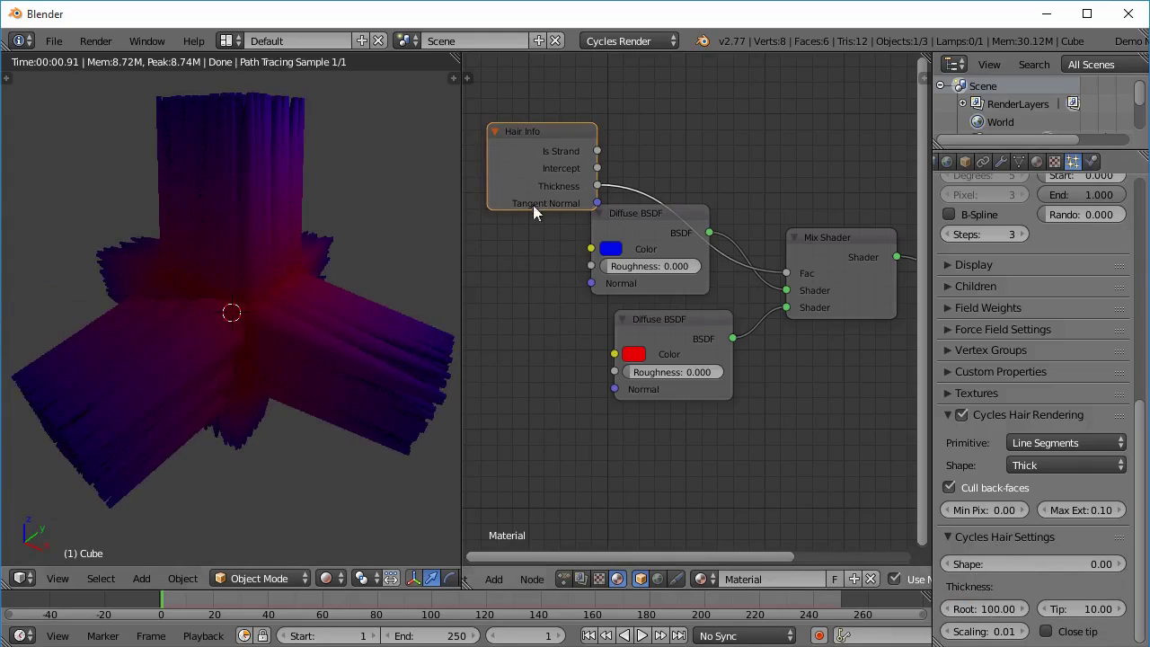
left_click_drag(536, 165, 527, 180)
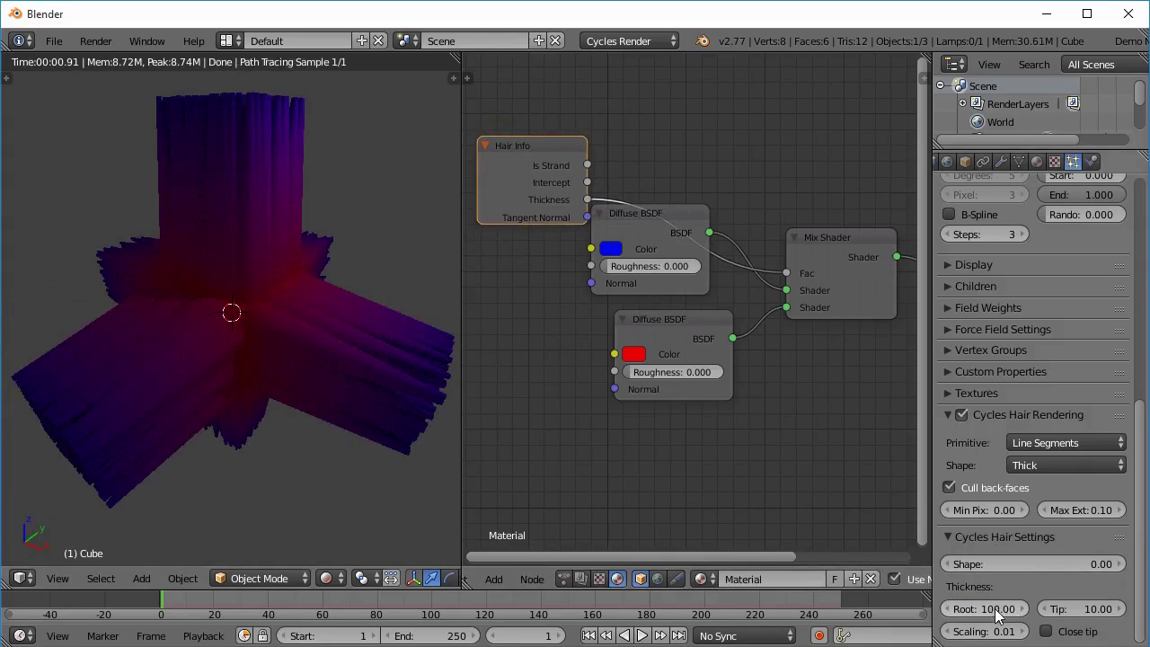
key("KP_3")
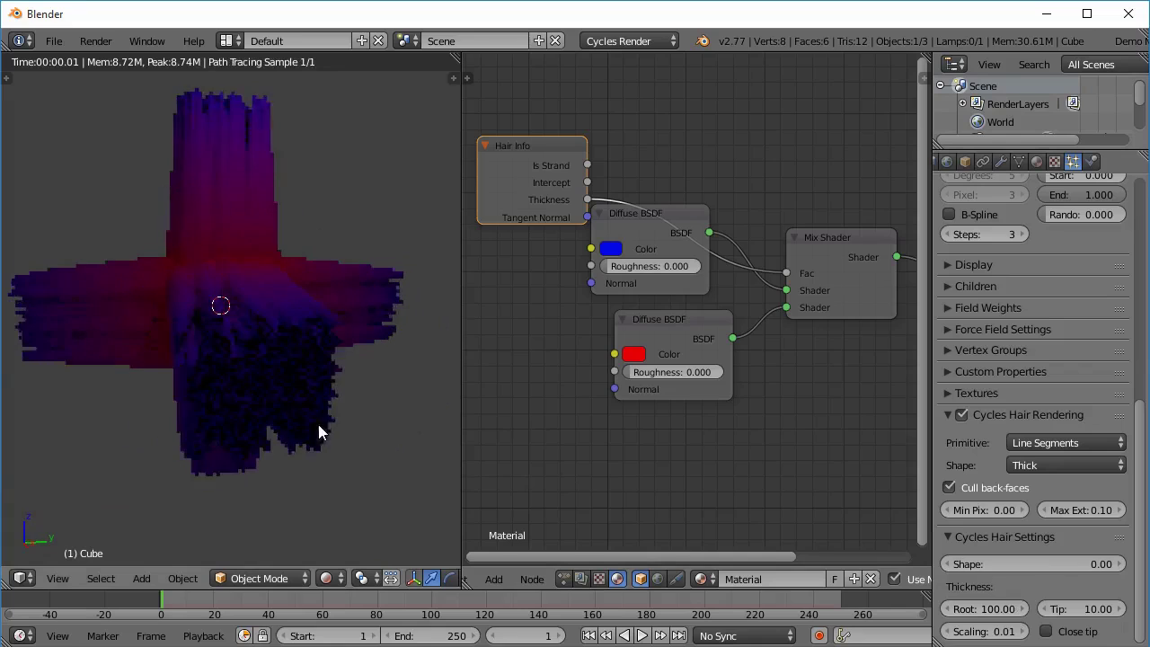
left_click_drag(529, 165, 540, 157)
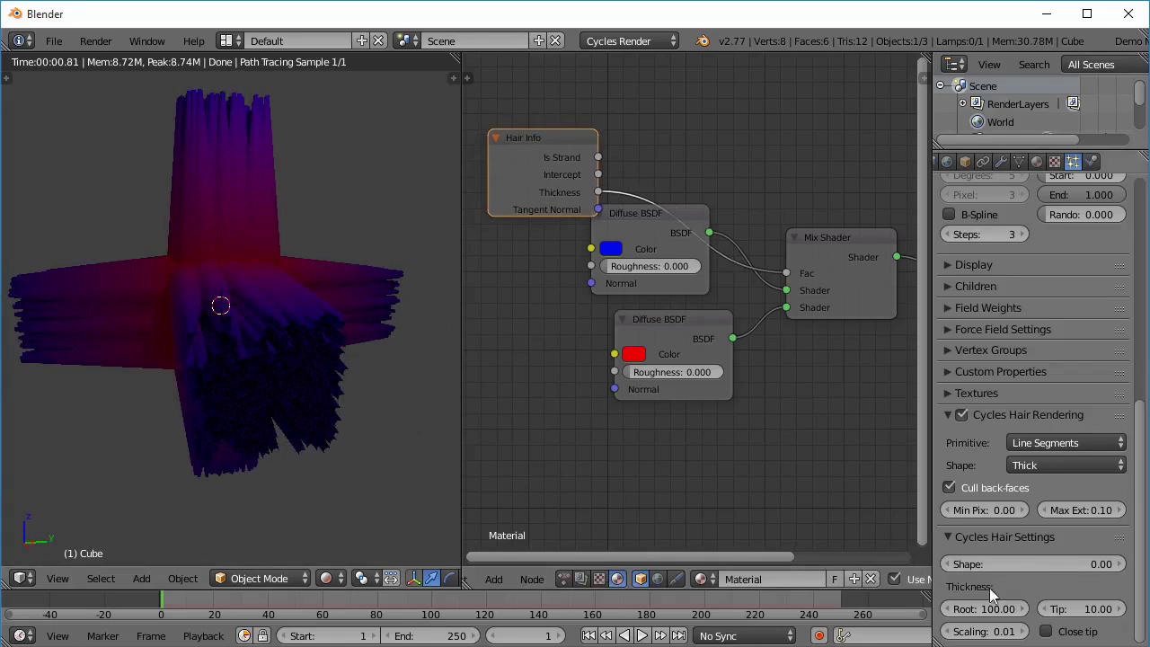
- Set the hair's tip thickness to 0 and root thickness to 200, and inspect the blend from an angled view
left_click_drag(1078, 608, 944, 608)
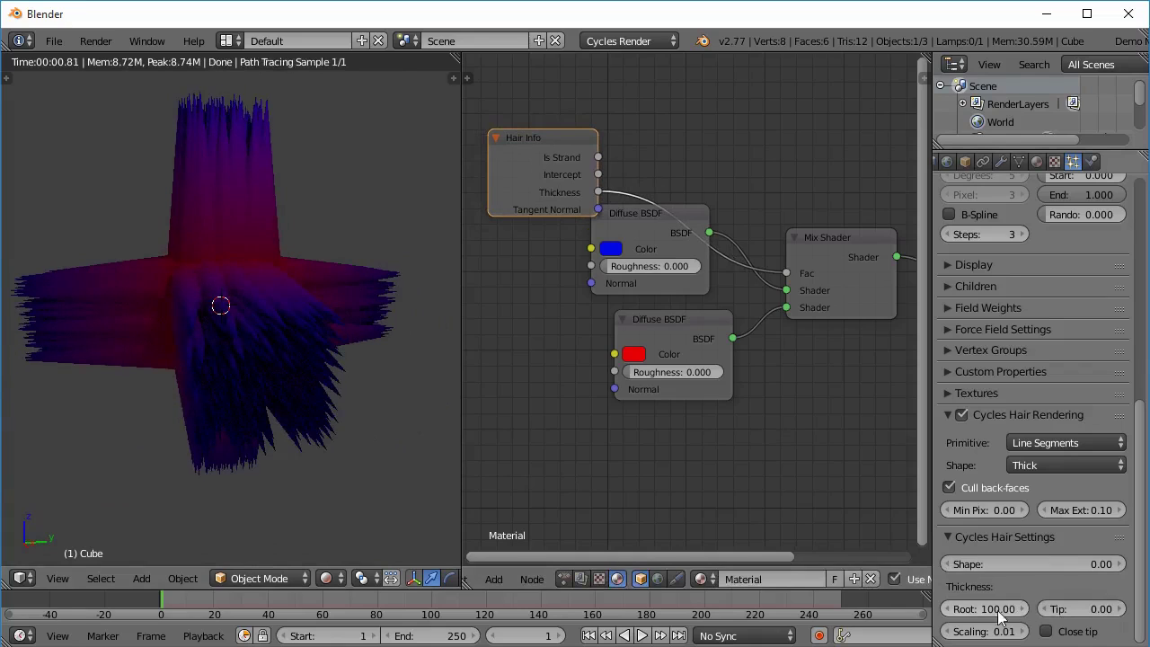
left_click(987, 609)
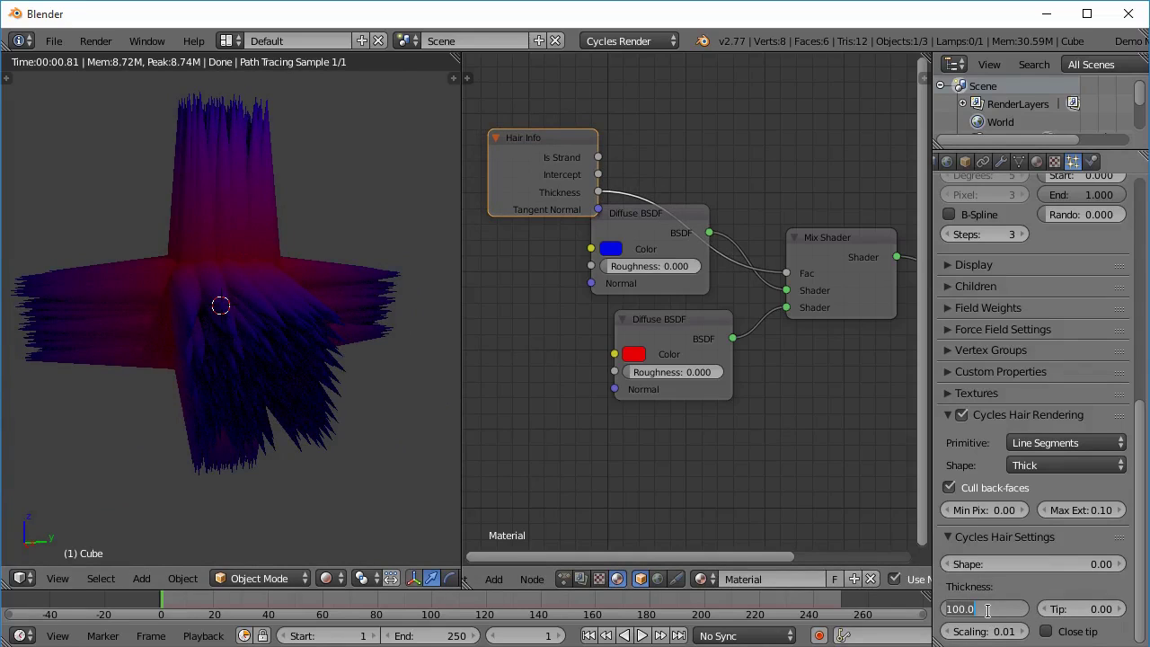
type("200")
key("Return")
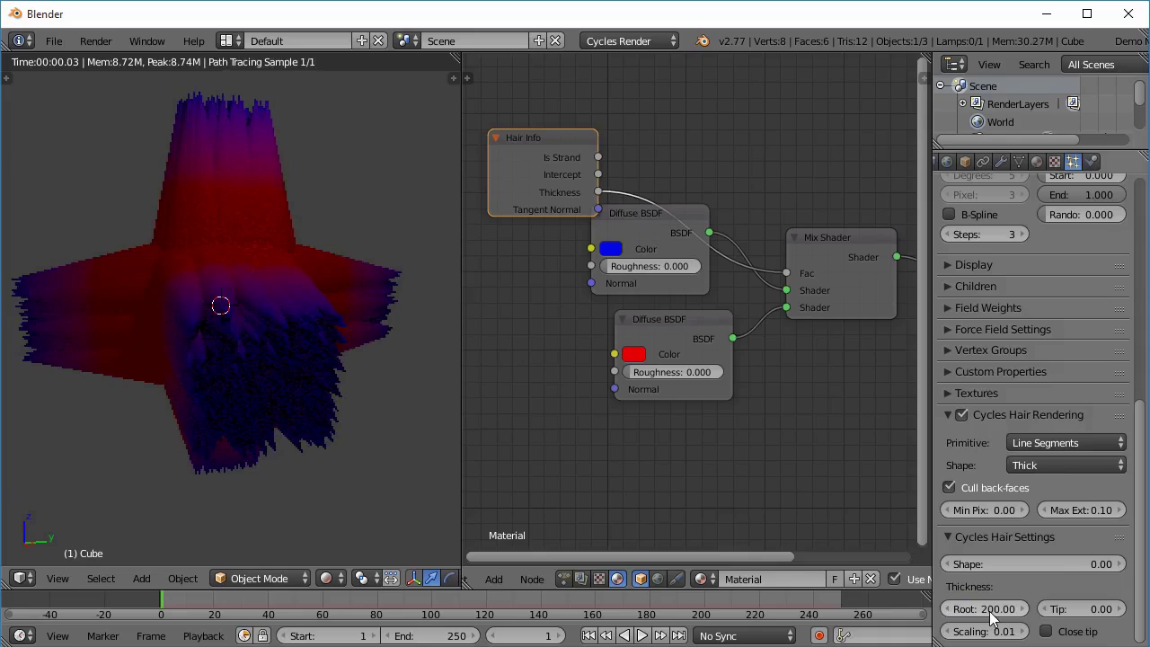
middle_click_drag(248, 448, 274, 391)
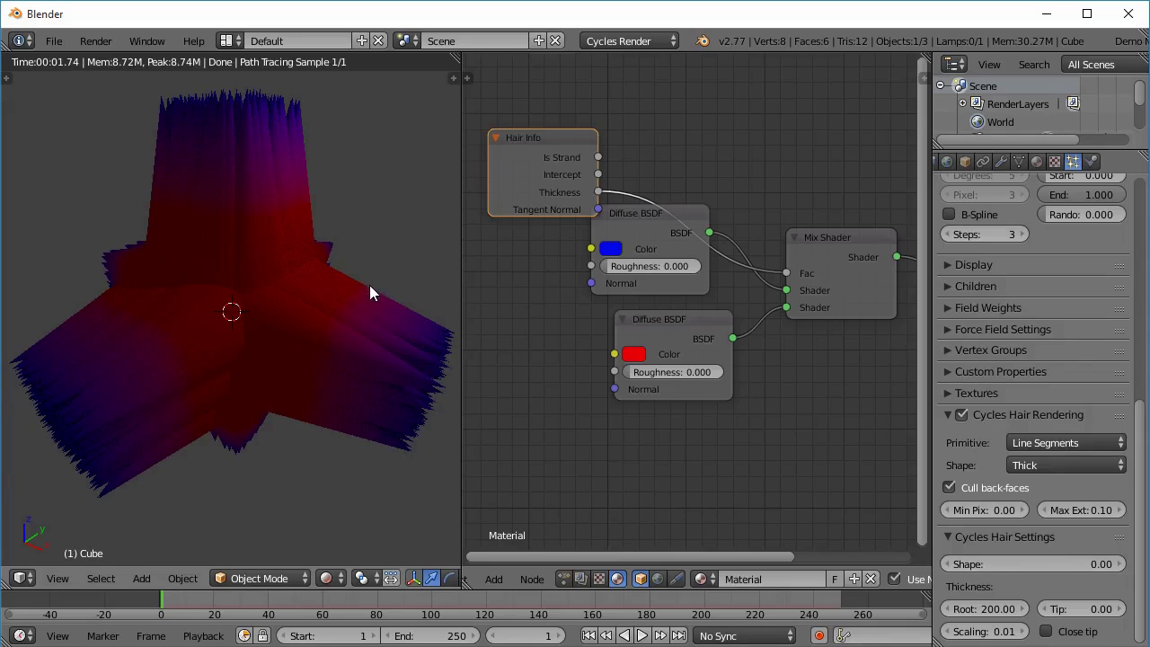
mouse_move(389, 263)
left_mouse_down()
mouse_move(354, 298)
mouse_move(320, 416)
mouse_move(332, 334)
mouse_move(395, 259)
mouse_move(318, 437)
mouse_move(377, 269)
left_mouse_up()
key("ctrl+z")
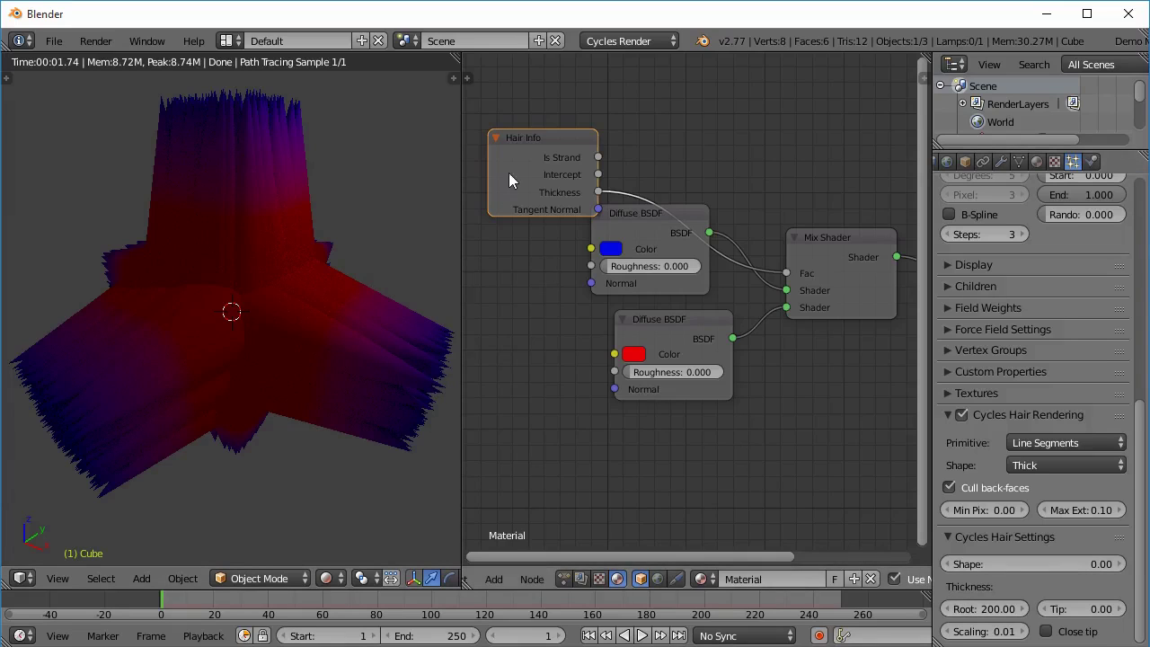
- Move the Hair Info node clear of the Diffuse BSDF nodes and try pulling a link from its Tangent Normal output
left_click_drag(508, 173, 520, 110)
key("Home")
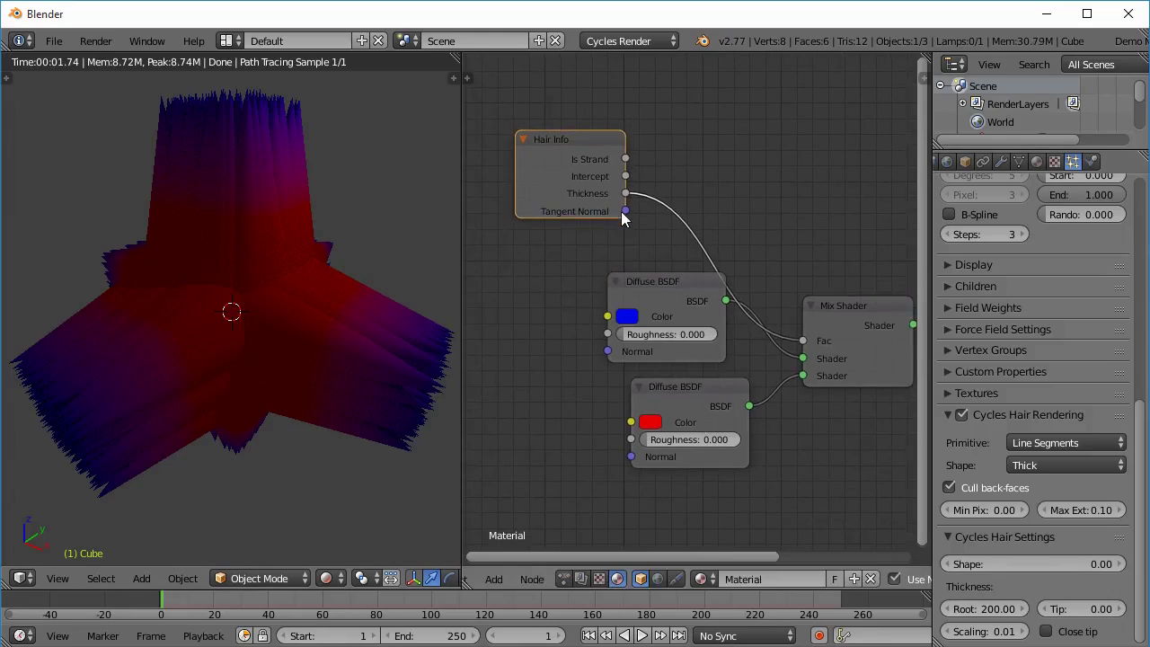
left_click_drag(627, 211, 689, 152)
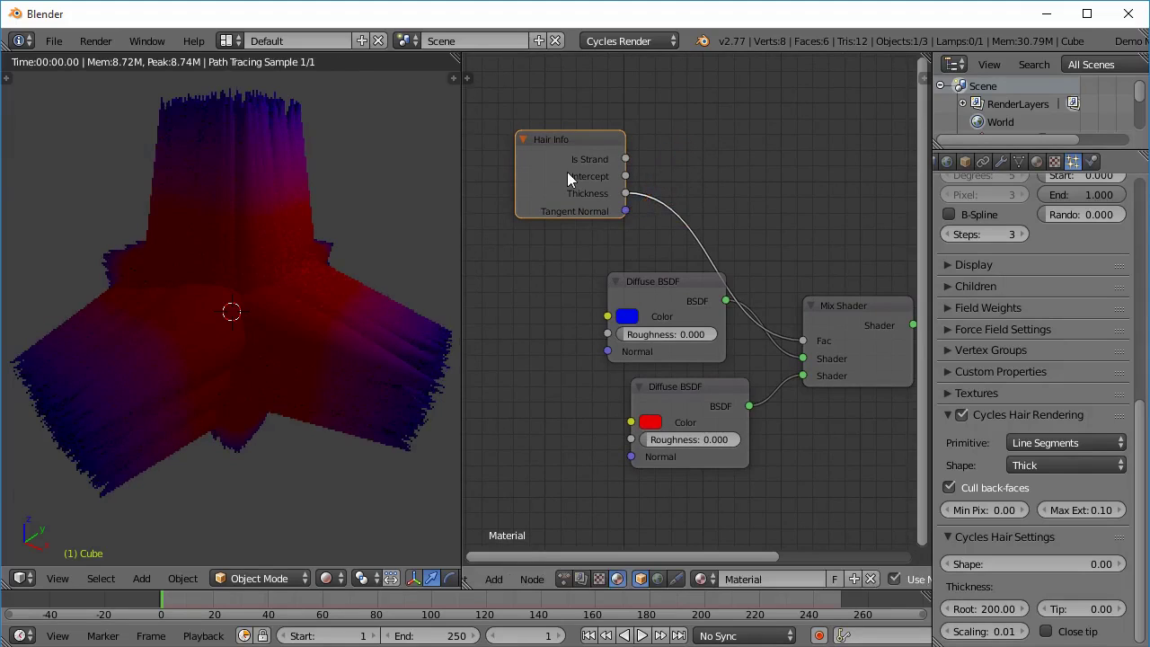
left_click_drag(567, 176, 551, 171)
- Add a Separate RGB node beside Hair Info and connect the Tangent Normal output to its Image input
key("shift+a")
mouse_move(646, 236)
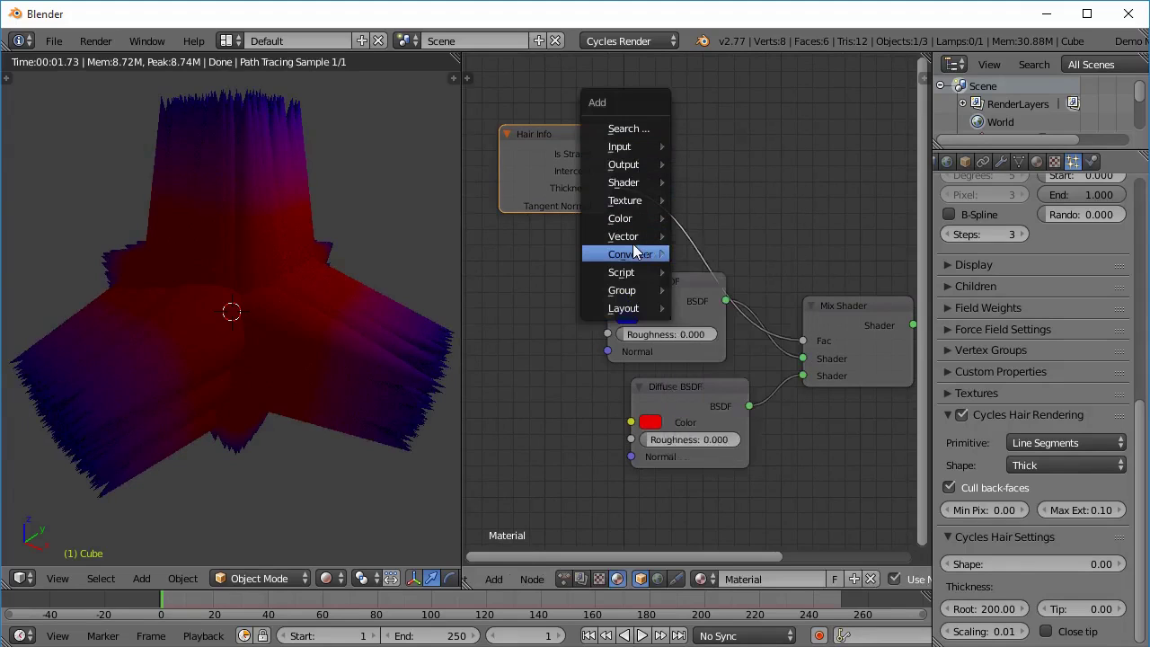
left_click(722, 331)
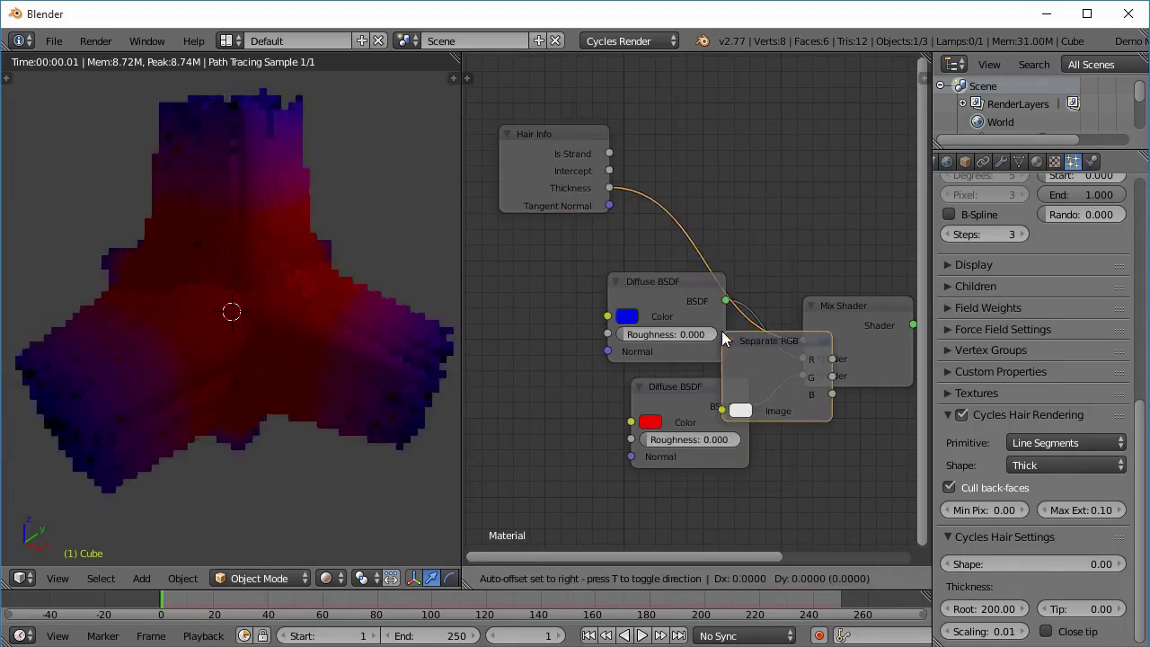
left_click(667, 105)
left_click_drag(609, 206, 674, 197)
- Preview the Separate RGB node's R output through a Viewer node and adjust the Separate RGB node's position
left_click(732, 143, "ctrl+shift")
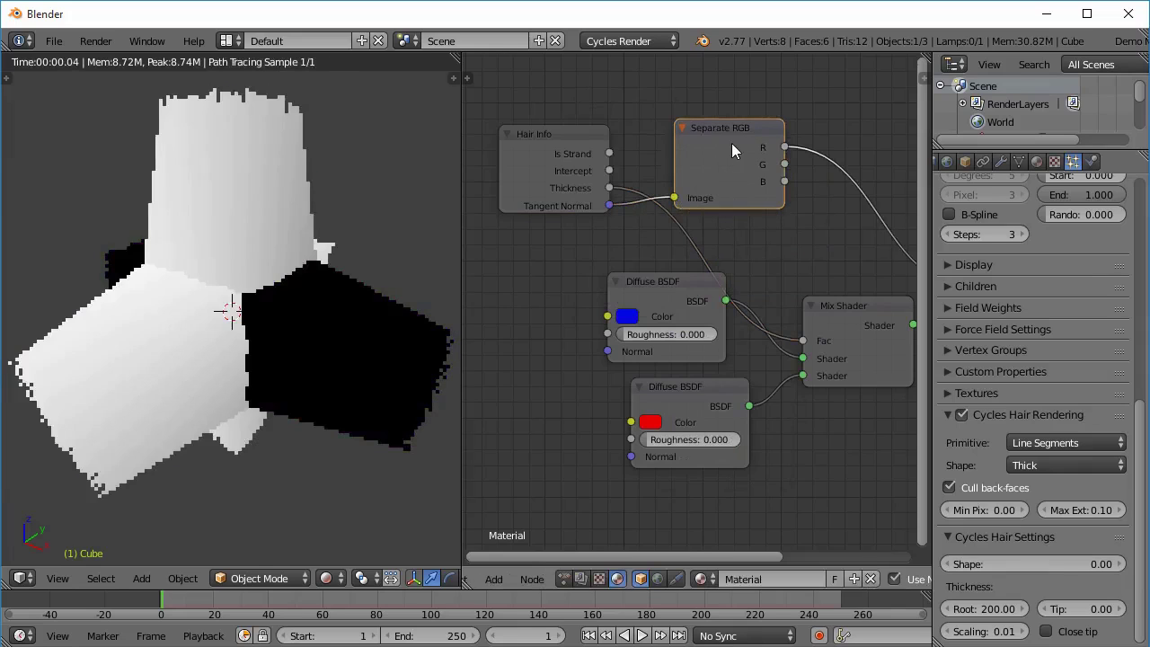
middle_click_drag(826, 329, 689, 321)
left_click_drag(578, 133, 592, 156)
left_click_drag(667, 171, 748, 243)
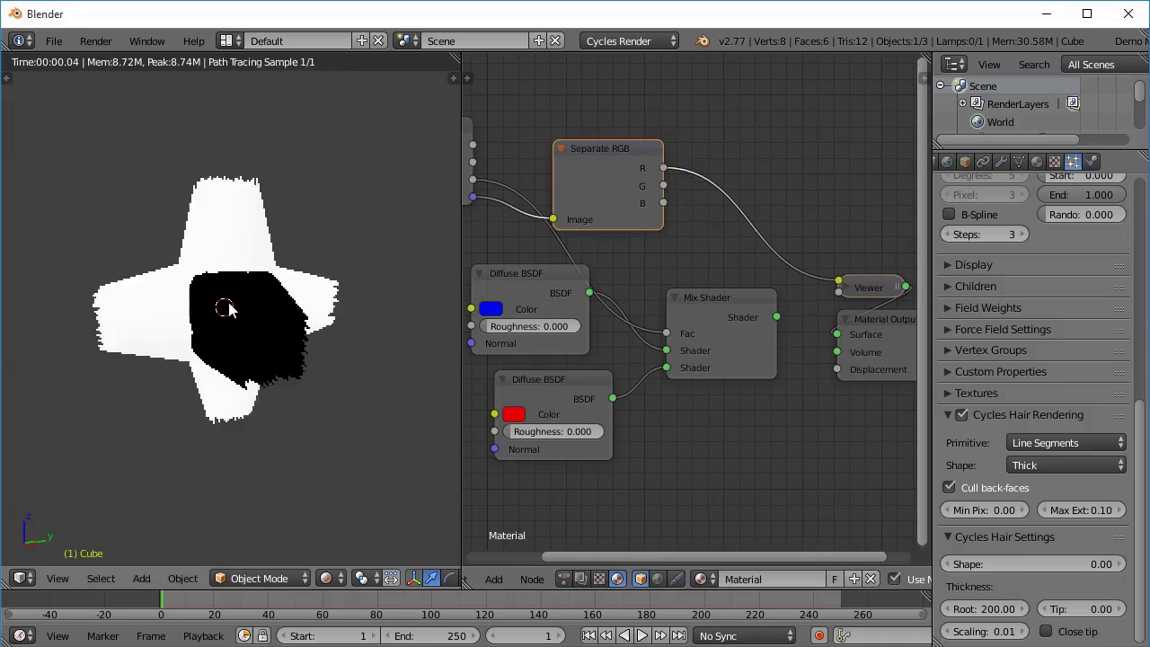
- Compare the R channel preview on the hair with the X axis direction from the side and angled views
middle_click_drag(267, 328, 185, 464)
key("KP_3")
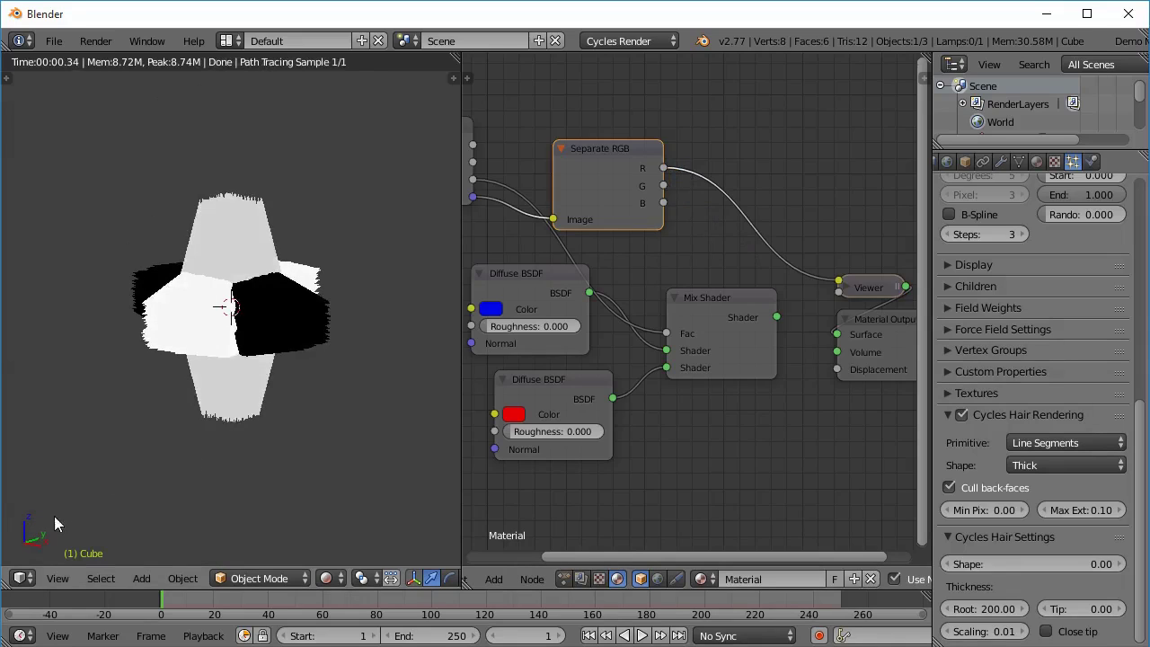
mouse_move(47, 505)
left_mouse_down()
mouse_move(3, 545)
mouse_move(53, 479)
mouse_move(31, 550)
mouse_move(41, 472)
mouse_move(60, 538)
mouse_move(38, 485)
mouse_move(19, 545)
left_mouse_up()
mouse_move(41, 505)
left_mouse_down()
mouse_move(5, 530)
mouse_move(45, 510)
mouse_move(26, 556)
mouse_move(8, 513)
mouse_move(40, 548)
mouse_move(9, 494)
mouse_move(18, 543)
left_mouse_up()
key("Escape")
middle_click_drag(257, 409, 276, 428)
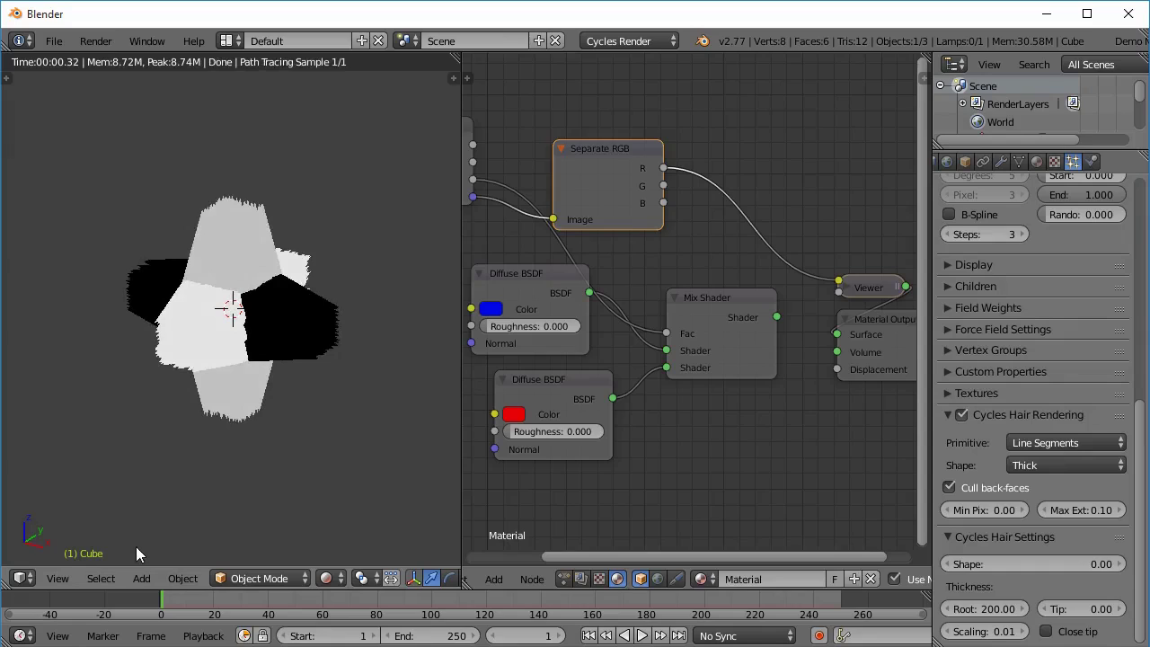
key("g")
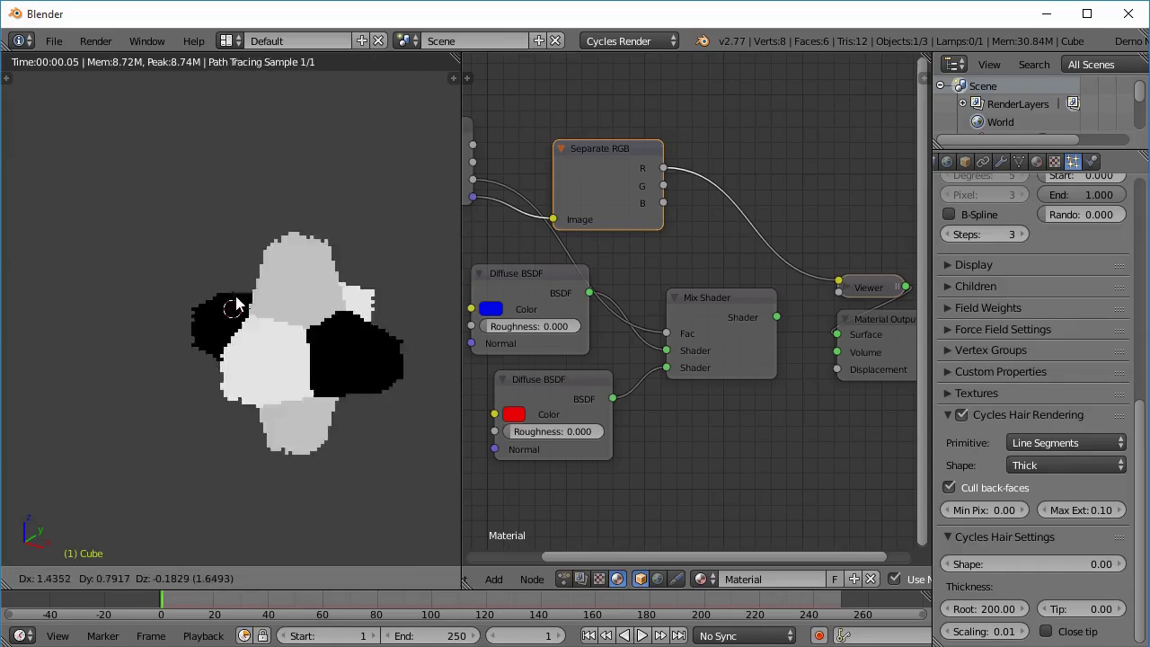
right_click(227, 314)
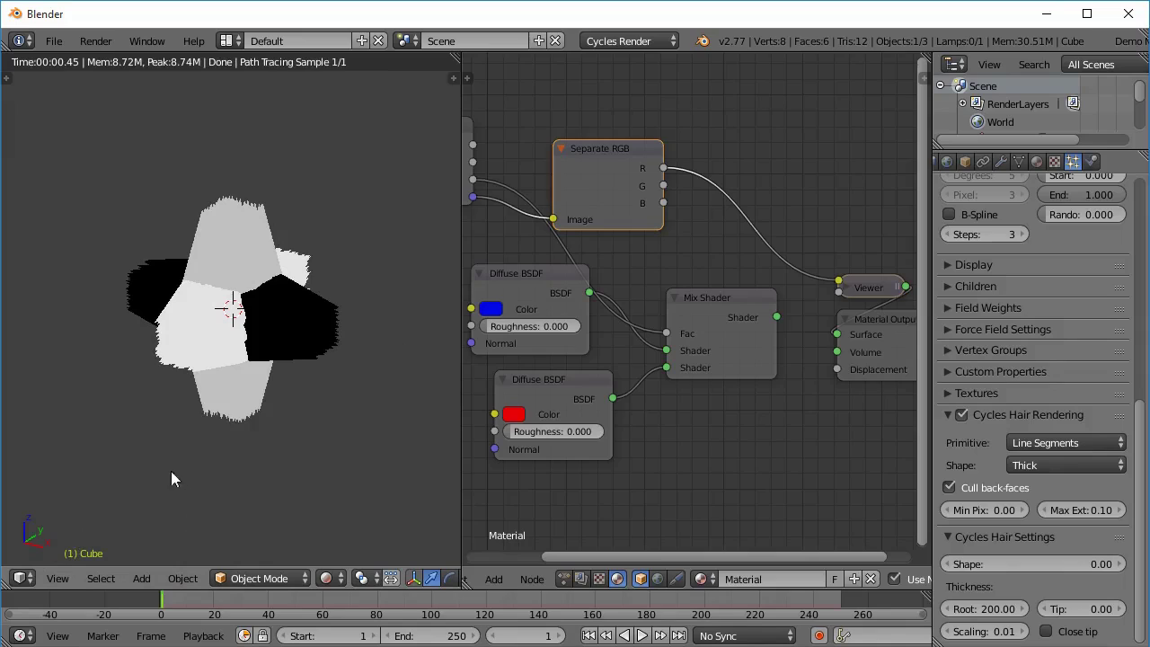
- Draw temporary annotations around the hair to illustrate the directions in the R channel preview, clearing them each time
mouse_move(135, 442)
left_mouse_down()
mouse_move(238, 483)
mouse_move(228, 486)
mouse_move(216, 452)
mouse_move(236, 478)
mouse_move(226, 483)
mouse_move(214, 449)
left_mouse_up()
key("Escape")
mouse_move(342, 404)
left_mouse_down()
mouse_move(437, 434)
mouse_move(328, 394)
mouse_move(360, 392)
mouse_move(335, 418)
mouse_move(359, 393)
mouse_move(329, 407)
mouse_move(322, 390)
mouse_move(348, 390)
left_mouse_up()
key("Escape")
mouse_move(79, 225)
left_mouse_down()
mouse_move(120, 243)
mouse_move(101, 251)
mouse_move(110, 239)
mouse_move(113, 258)
left_mouse_up()
mouse_move(233, 112)
left_mouse_down()
mouse_move(236, 184)
mouse_move(260, 148)
left_mouse_up()
key("Escape")
left_click_drag(242, 513, 236, 433)
mouse_move(207, 469)
left_mouse_down()
mouse_move(237, 420)
mouse_move(259, 447)
left_mouse_up()
key("Escape")
mouse_move(356, 474)
left_mouse_down()
mouse_move(287, 412)
mouse_move(315, 416)
left_mouse_up()
key("Escape")
- Examine the R channel preview looking along the X axis and while rotating the view vertically around the hair
middle_click_drag(317, 423, 222, 418)
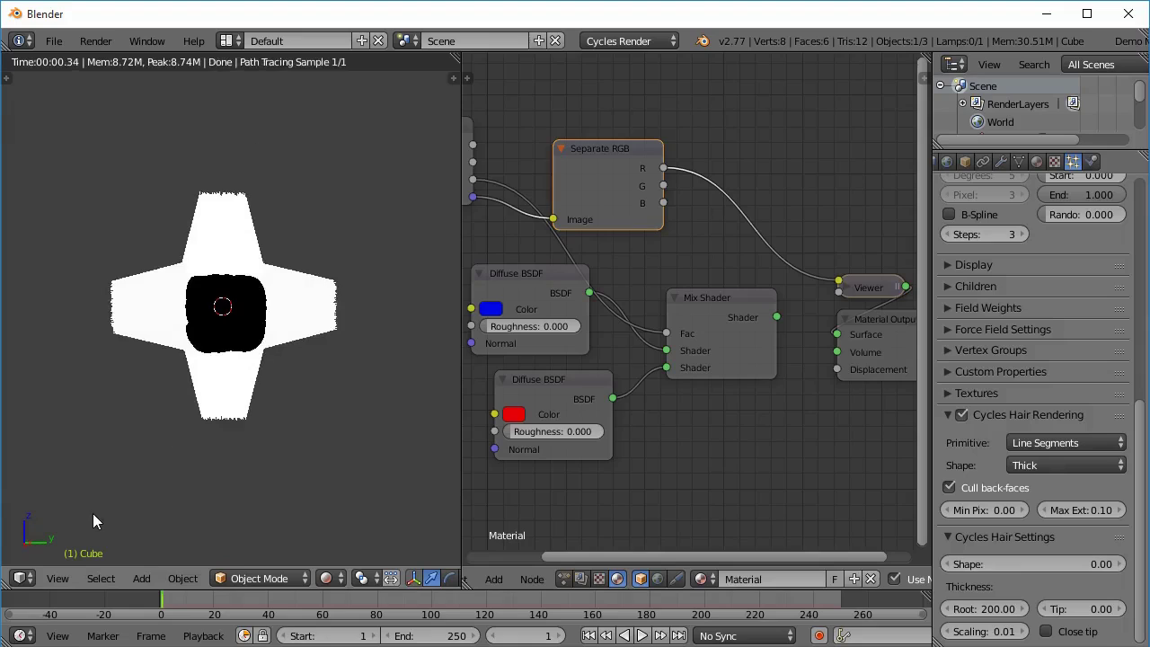
mouse_move(47, 492)
left_mouse_down()
mouse_move(83, 543)
mouse_move(41, 574)
mouse_move(64, 532)
mouse_move(38, 496)
left_mouse_up()
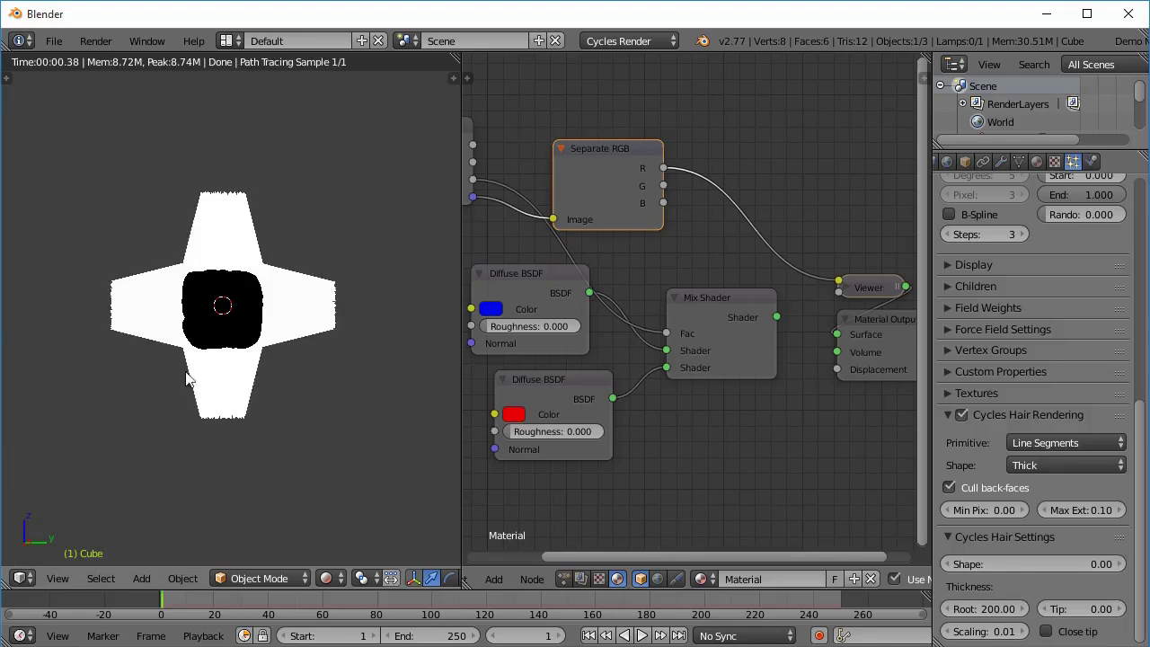
middle_click_drag(195, 334, 230, 411)
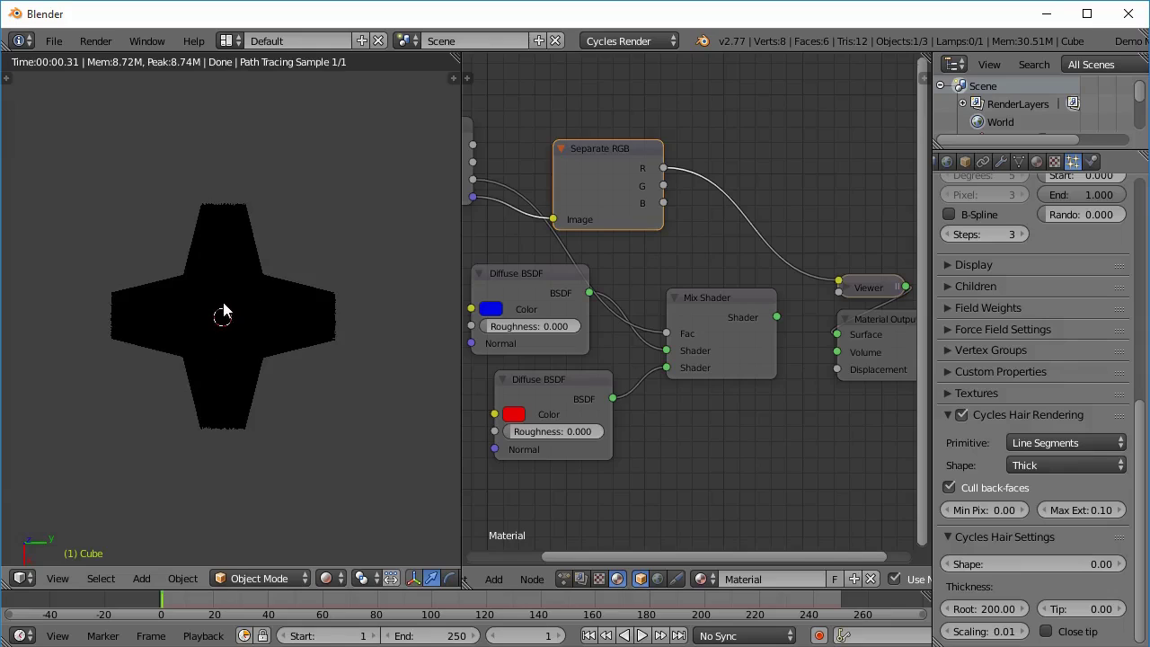
middle_click_drag(222, 309, 218, 484)
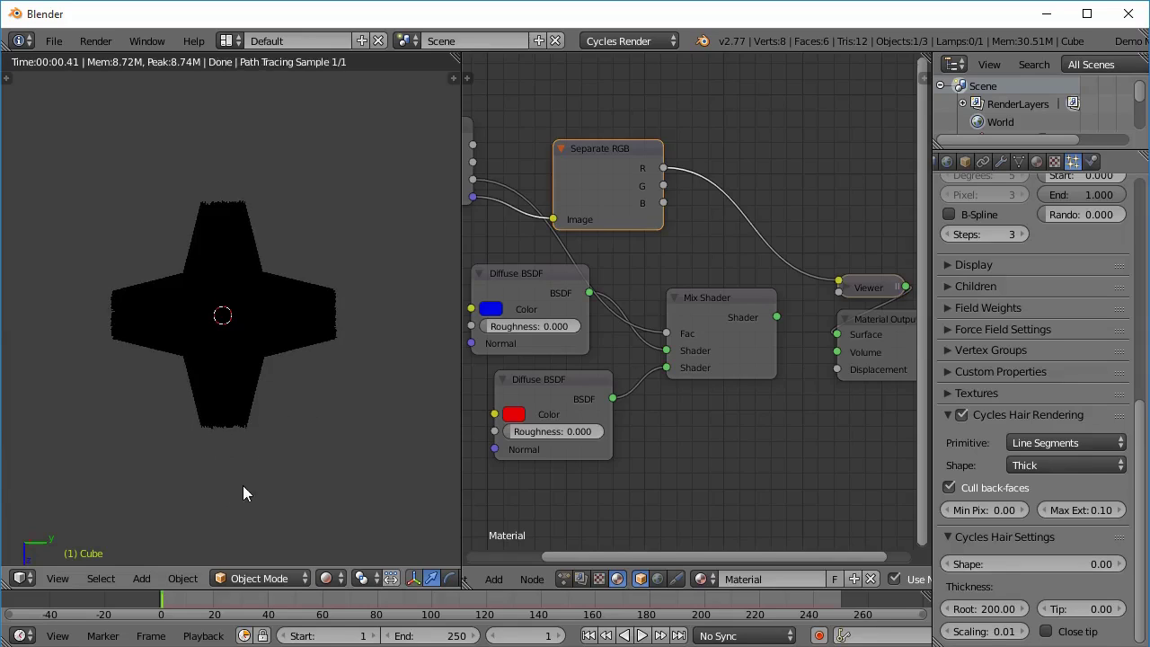
middle_click_drag(214, 519, 221, 433)
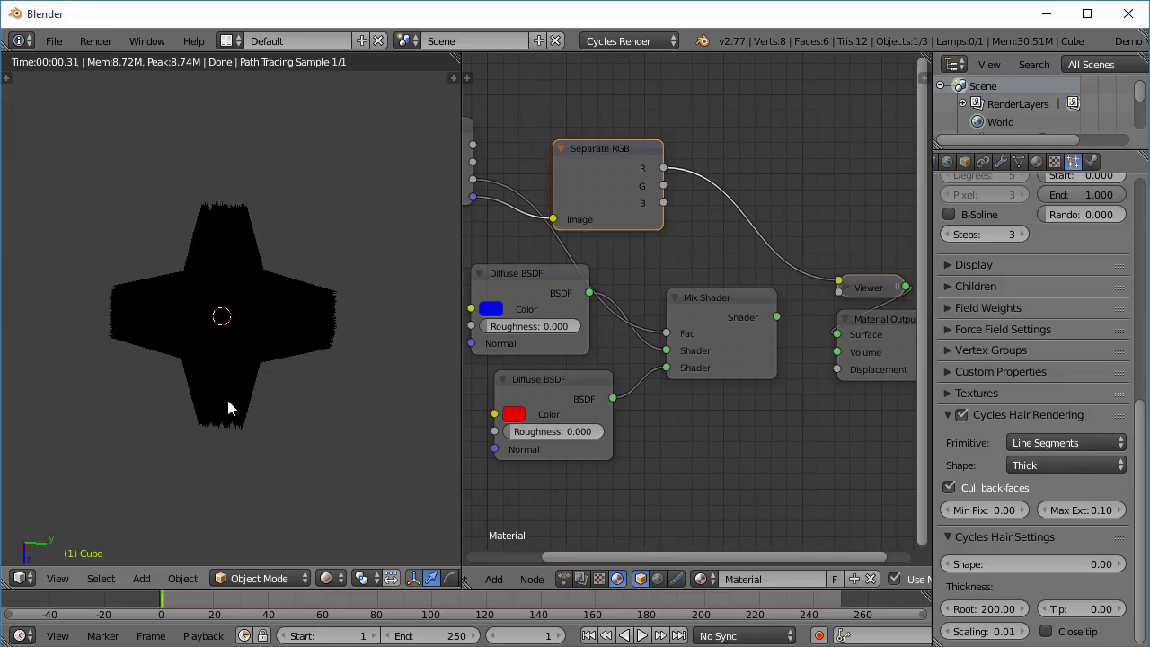
middle_click_drag(244, 457, 229, 329)
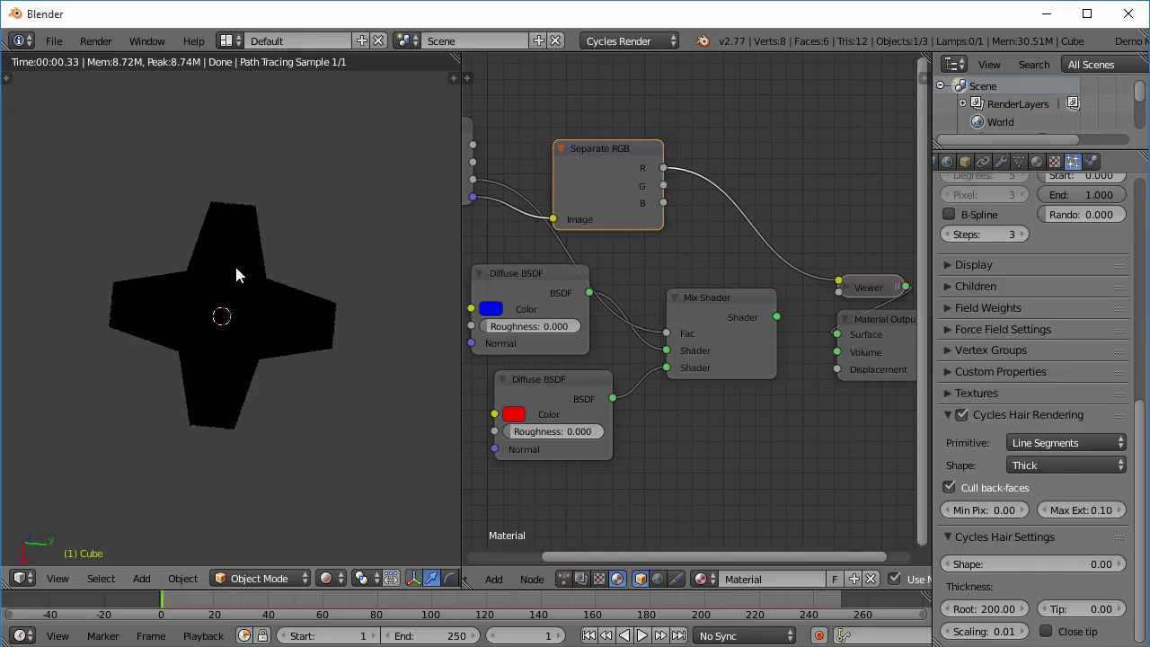
middle_click_drag(238, 274, 235, 317)
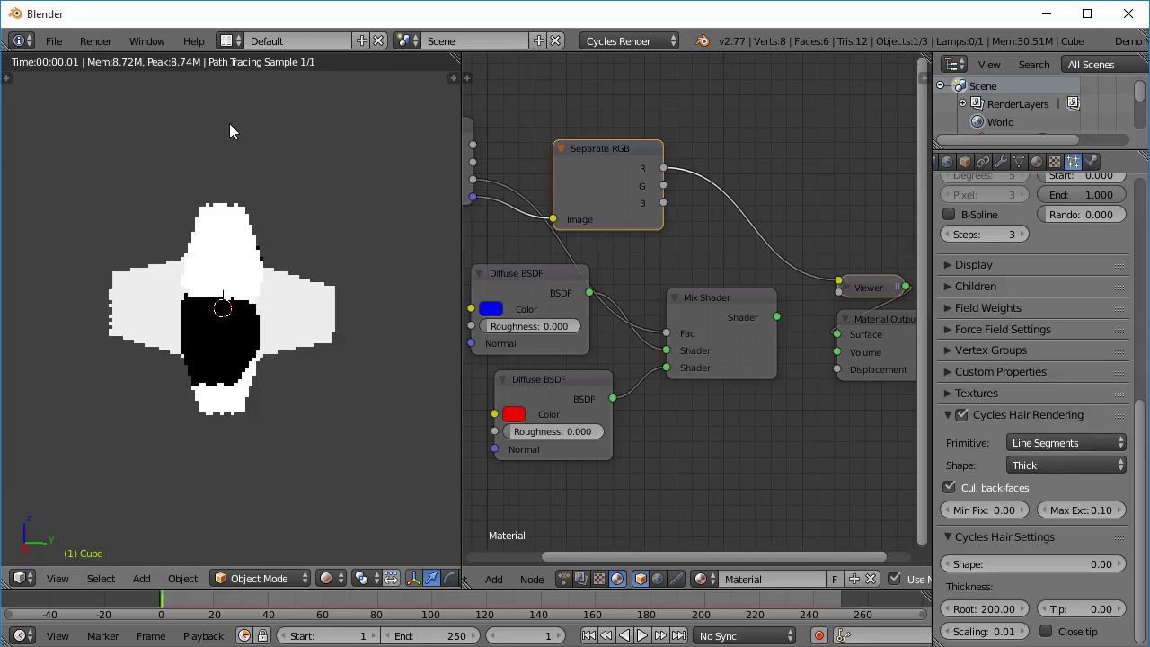
- Preview the Separate RGB node's G output through the Viewer and annotate an arrow pointing toward the hair
left_click(619, 169, "ctrl+shift")
middle_click_drag(328, 396, 297, 378)
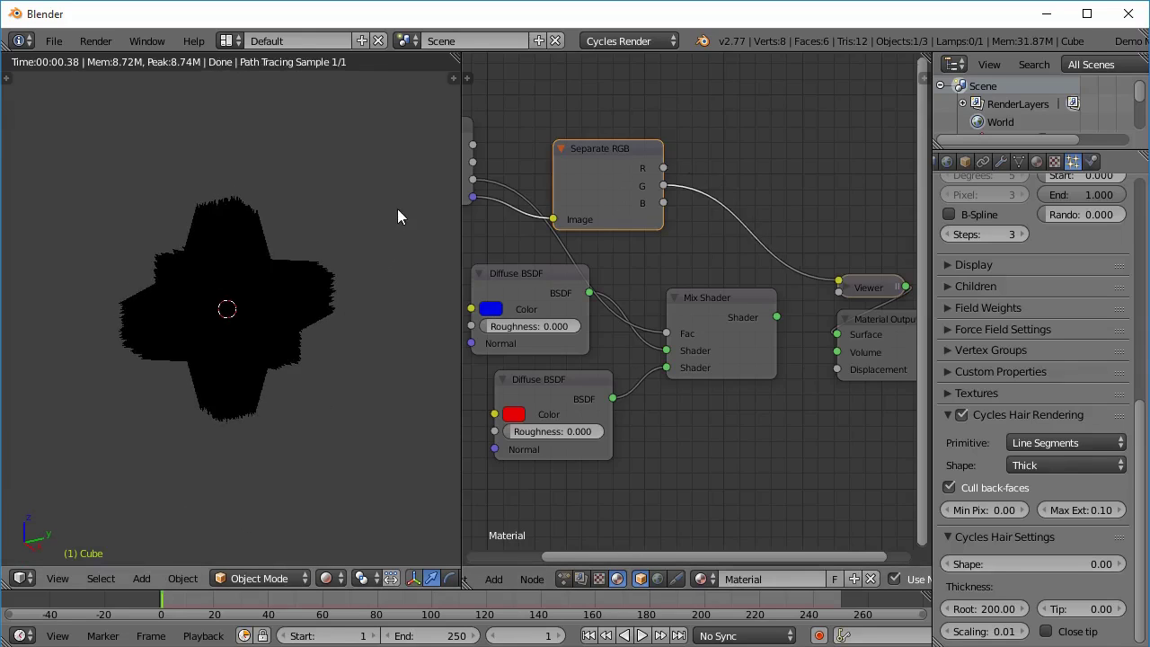
mouse_move(418, 191)
left_mouse_down()
mouse_move(351, 237)
mouse_move(388, 243)
mouse_move(419, 190)
left_mouse_up()
key("Escape")
mouse_move(40, 409)
left_mouse_down()
mouse_move(19, 424)
mouse_move(103, 381)
mouse_move(95, 398)
left_mouse_up()
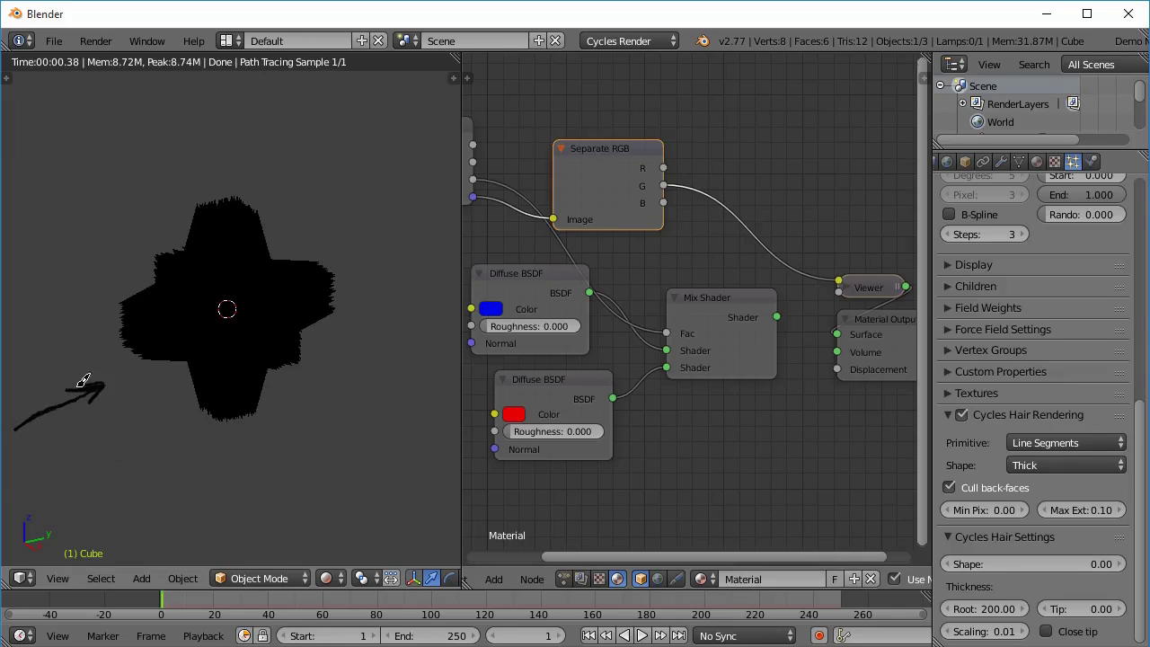
- Examine the G channel preview looking along the Y axis and from angled views around the hair, clearing the temporary annotations
key("Escape")
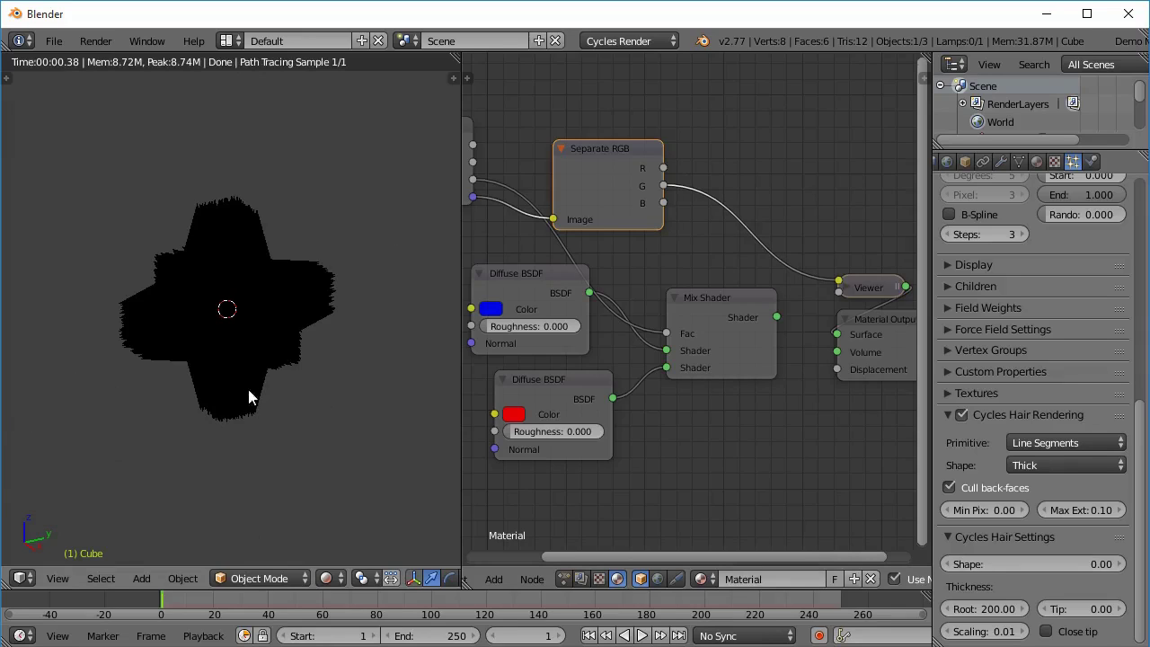
middle_click_drag(294, 368, 215, 357)
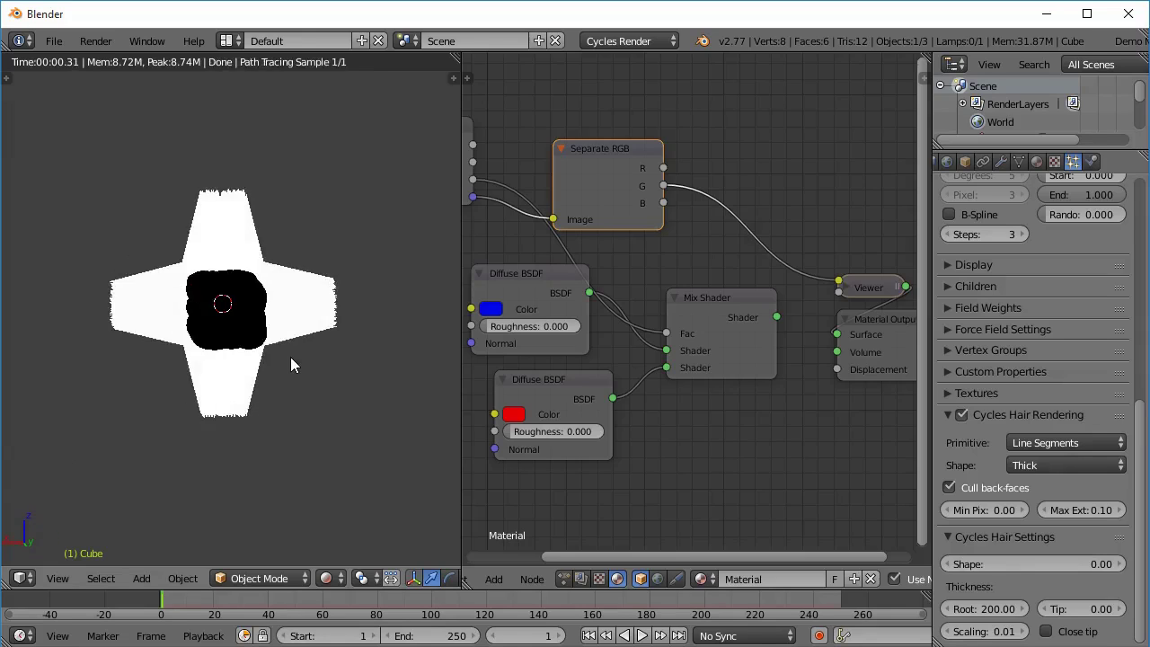
middle_click_drag(291, 357, 281, 359)
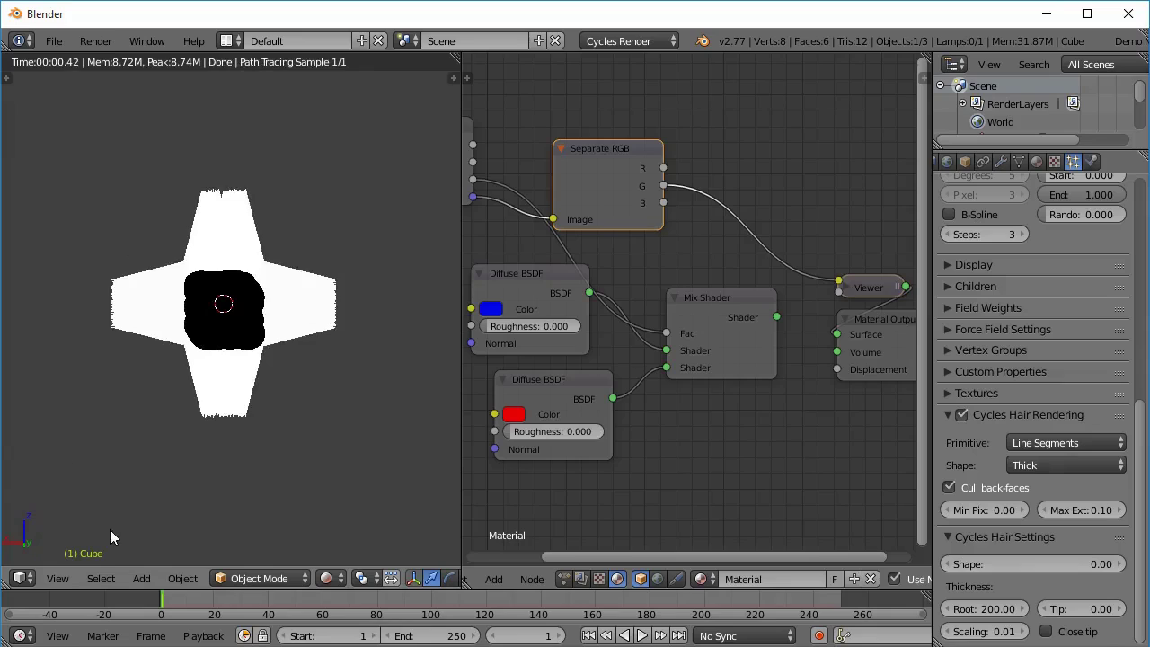
mouse_move(21, 490)
left_mouse_down()
mouse_move(49, 485)
mouse_move(5, 501)
mouse_move(7, 557)
mouse_move(27, 501)
left_mouse_up()
key("Escape")
mouse_move(227, 332)
middle_mouse_down()
mouse_move(236, 364)
mouse_move(180, 354)
mouse_move(254, 328)
mouse_move(294, 390)
mouse_move(285, 383)
middle_mouse_up()
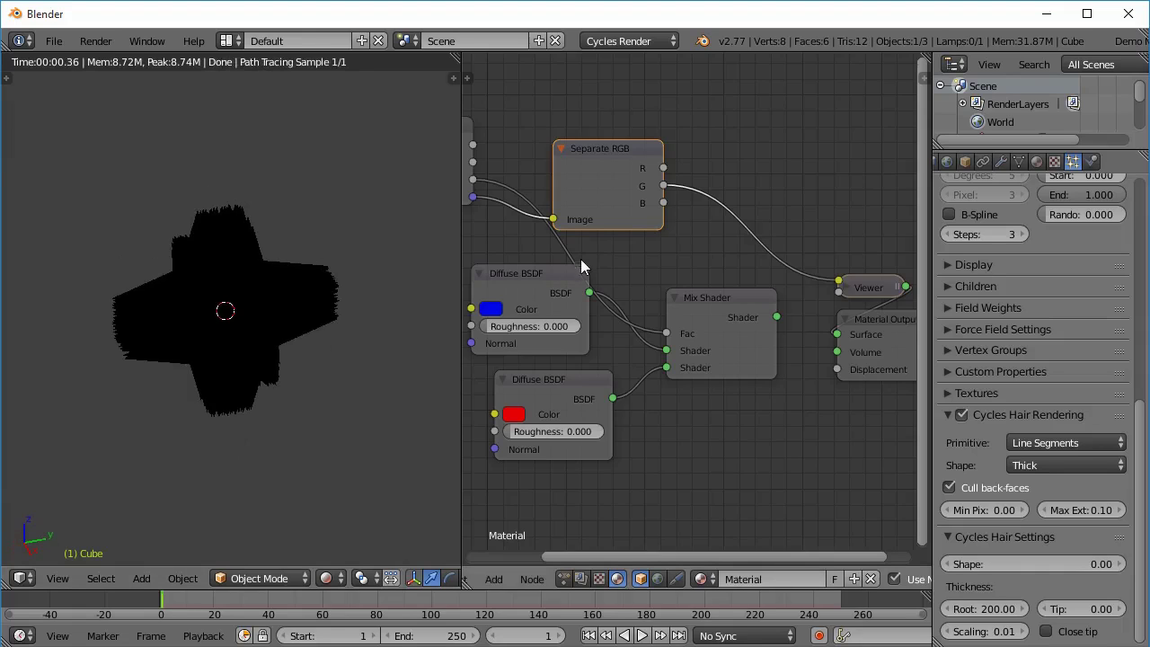
mouse_move(310, 431)
middle_mouse_down()
mouse_move(303, 444)
mouse_move(326, 429)
mouse_move(277, 441)
mouse_move(323, 441)
mouse_move(225, 430)
mouse_move(198, 440)
mouse_move(313, 453)
mouse_move(294, 416)
mouse_move(238, 437)
mouse_move(270, 448)
middle_mouse_up()
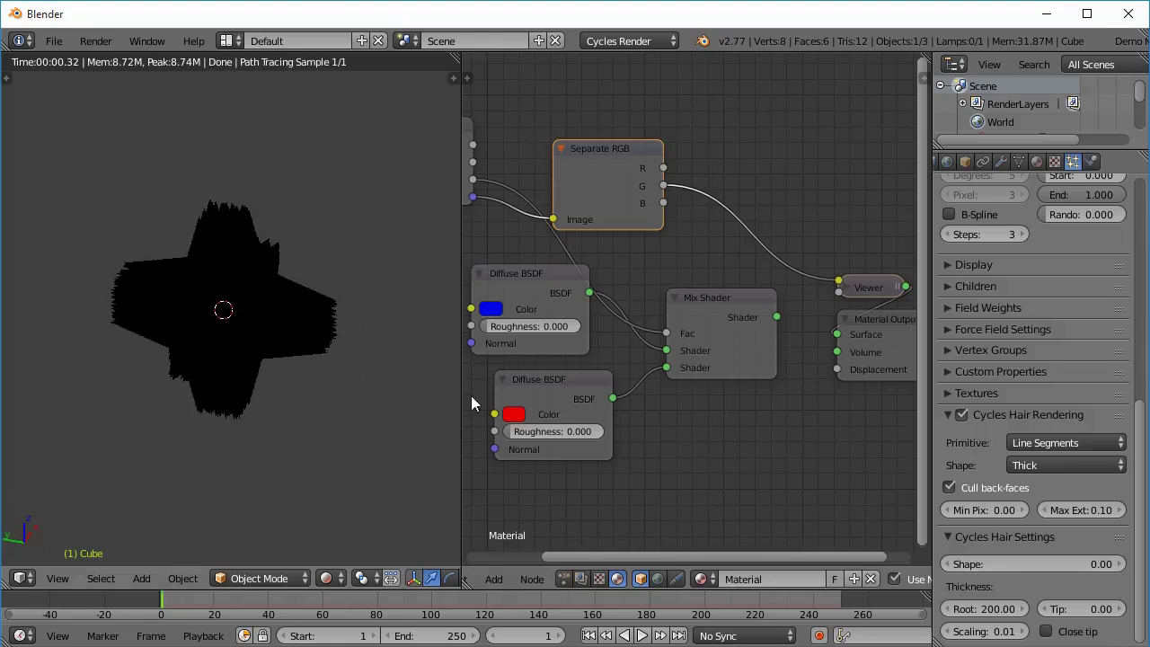
- Move the Hair Info node lower in the node tree, just left of the blue Diffuse BSDF node
middle_click_drag(519, 368, 567, 390)
middle_click_drag(685, 392, 718, 339)
left_click_drag(569, 156, 543, 217)
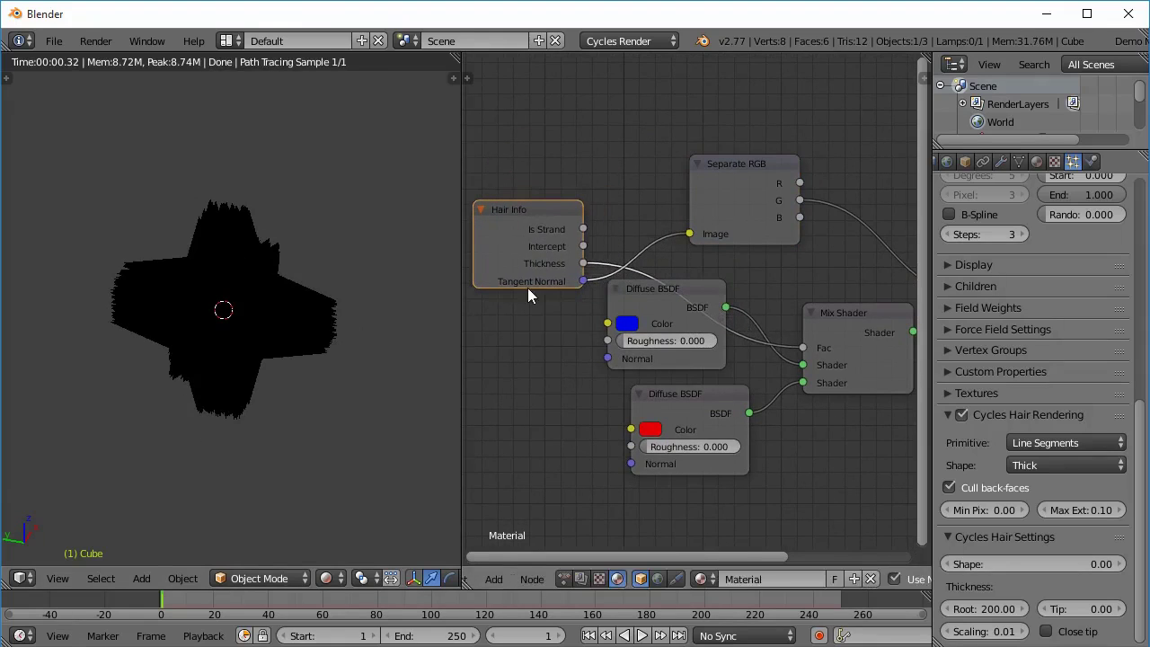